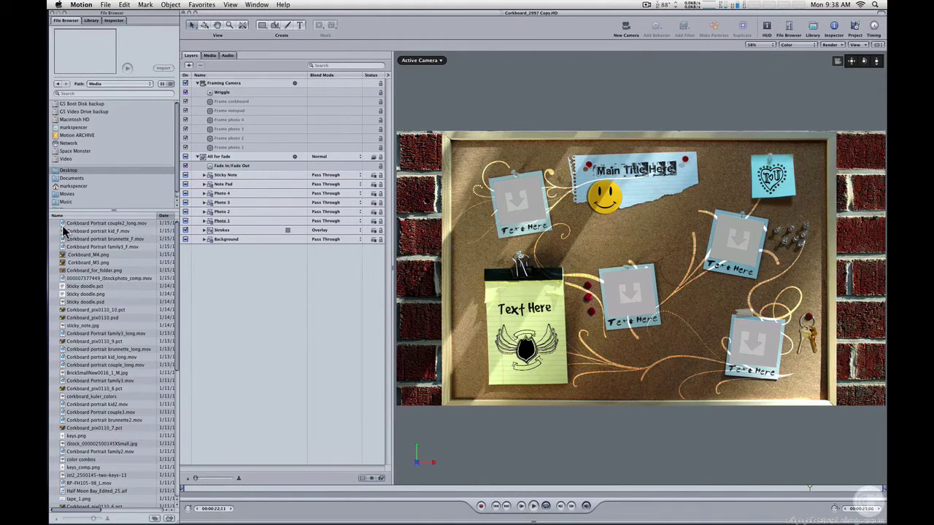
Step: Drop the couple portrait into Drop Zone 1 and move the playhead to 04:16
{"action": "left_click_drag", "start_coordinate": [64, 223], "coordinate": [524, 194]}
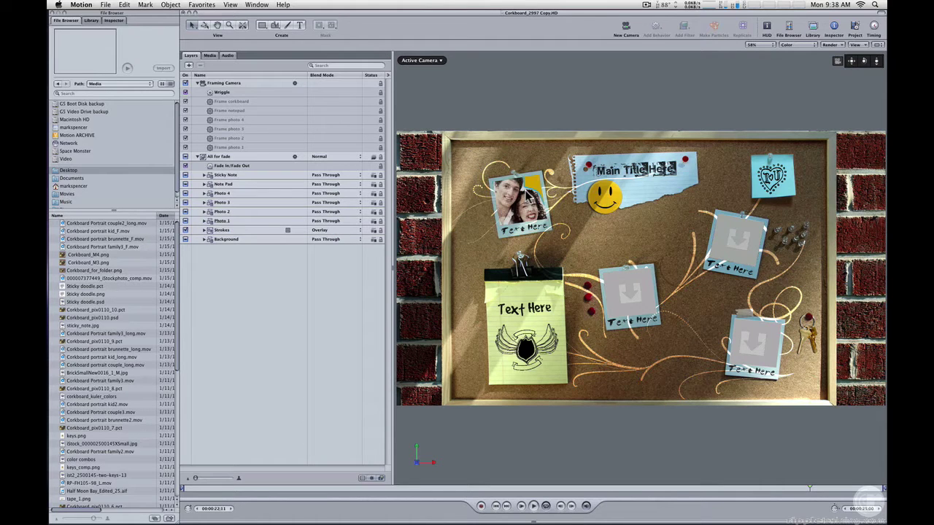
{"action": "left_click", "coordinate": [296, 494]}
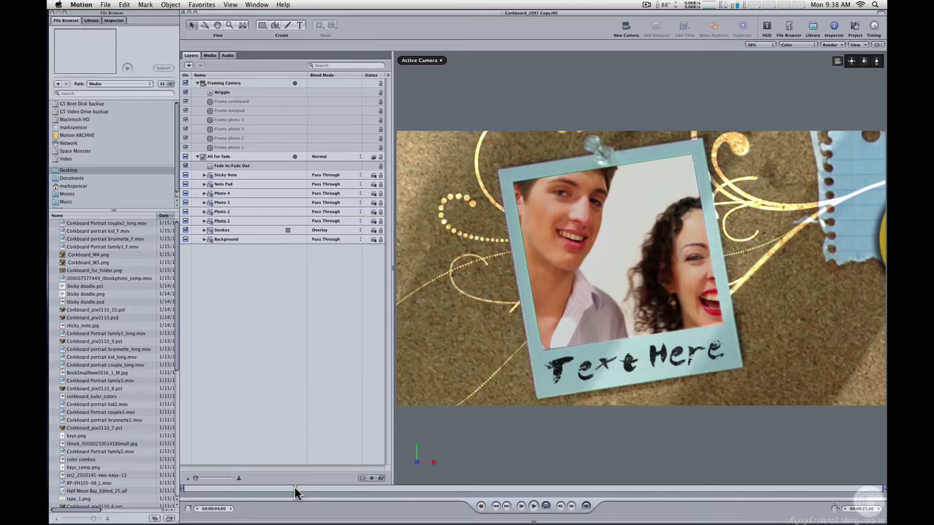
{"action": "left_click_drag", "start_coordinate": [295, 494], "coordinate": [311, 491]}
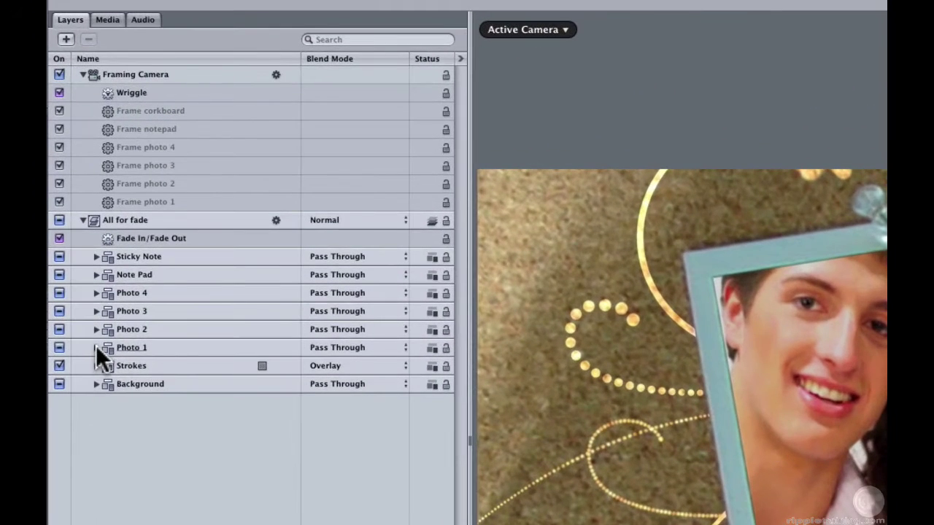
Step: Select Drop Zone 1 under Photo 1 > Drop Zone and Mask and shift the image in its frame
{"action": "left_click", "coordinate": [96, 348]}
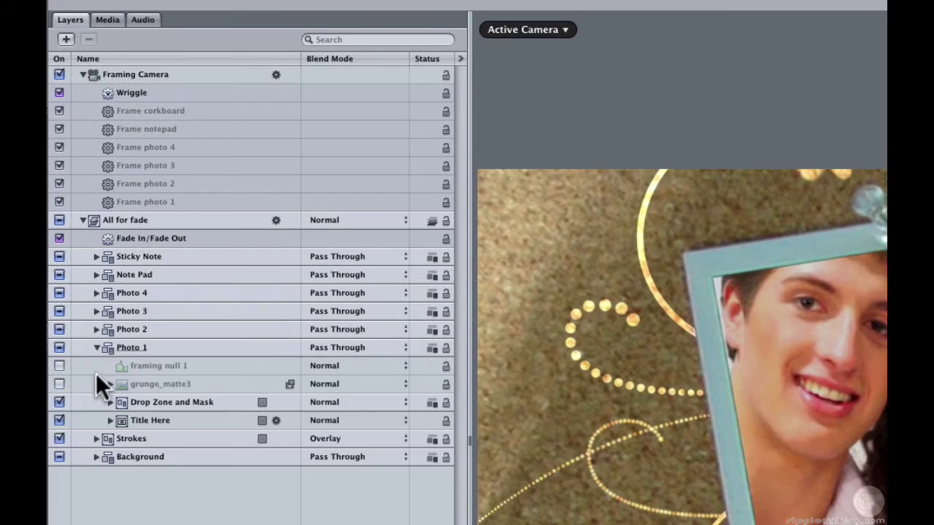
{"action": "left_click", "coordinate": [110, 402]}
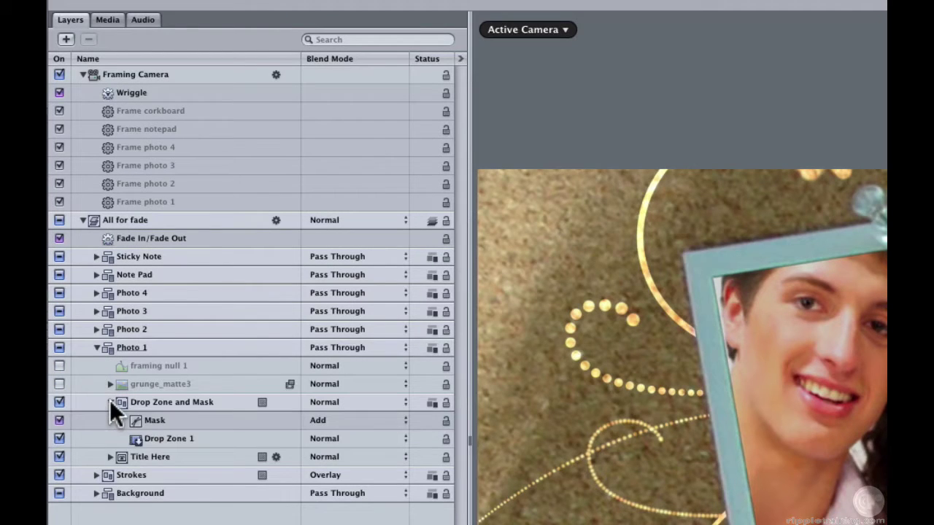
{"action": "left_click", "coordinate": [160, 438]}
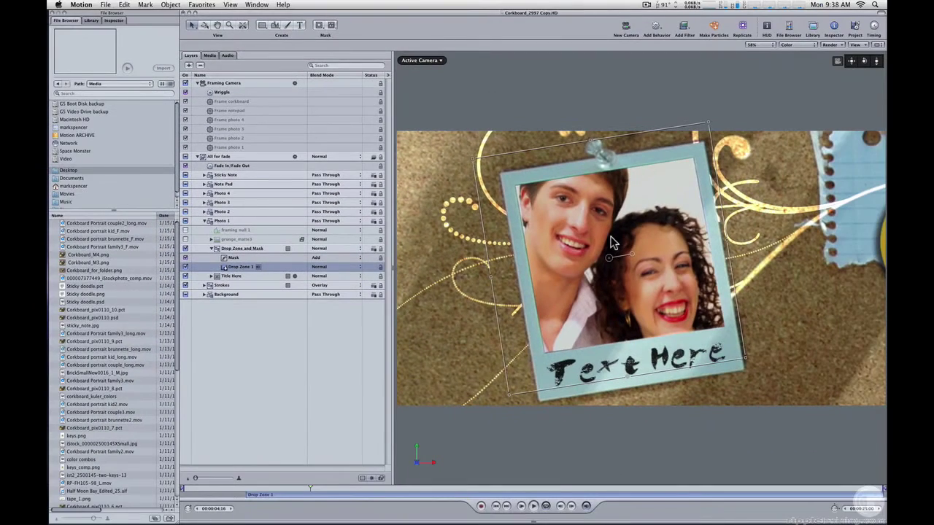
{"action": "mouse_move", "coordinate": [613, 243]}
{"action": "left_mouse_down"}
{"action": "mouse_move", "coordinate": [592, 238]}
{"action": "mouse_move", "coordinate": [619, 233]}
{"action": "mouse_move", "coordinate": [632, 249]}
{"action": "mouse_move", "coordinate": [618, 246]}
{"action": "mouse_move", "coordinate": [626, 231]}
{"action": "mouse_move", "coordinate": [619, 249]}
{"action": "mouse_move", "coordinate": [624, 242]}
{"action": "left_mouse_up"}
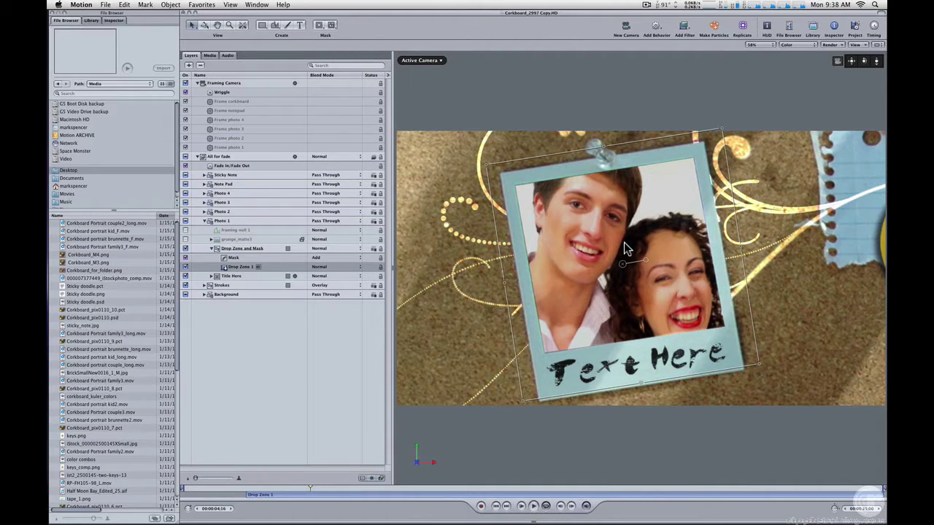
Step: Lower Drop Zone 1's scale from 15.22% to 13.22% in Properties
{"action": "key", "text": "super+3"}
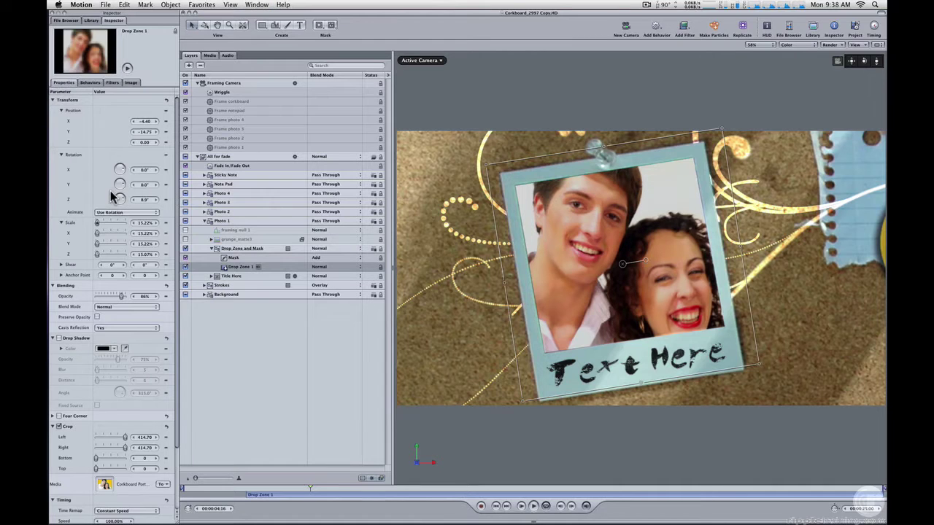
{"action": "left_click", "coordinate": [135, 222]}
{"action": "left_click", "coordinate": [135, 222]}
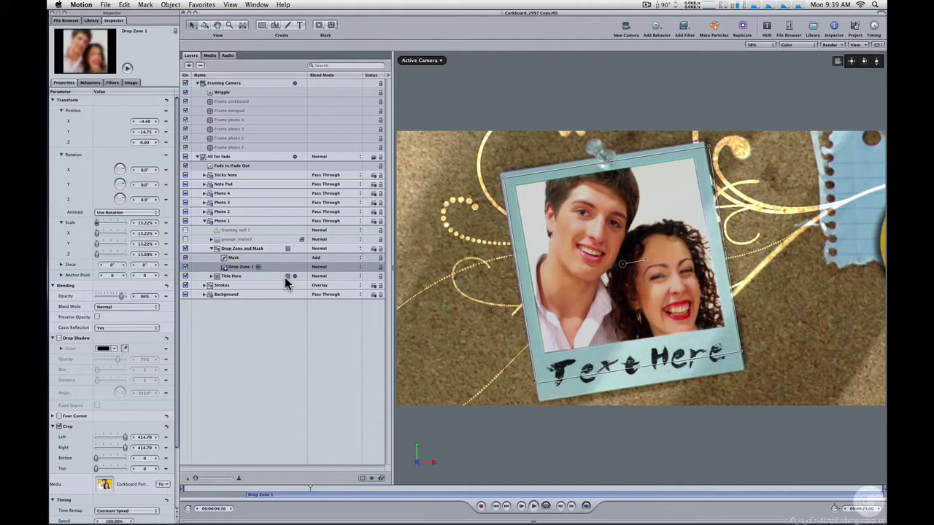
Step: Select the Title Here caption, show its text HUD, and expand it to reveal Image Mask and Type On
{"action": "left_click", "coordinate": [265, 328]}
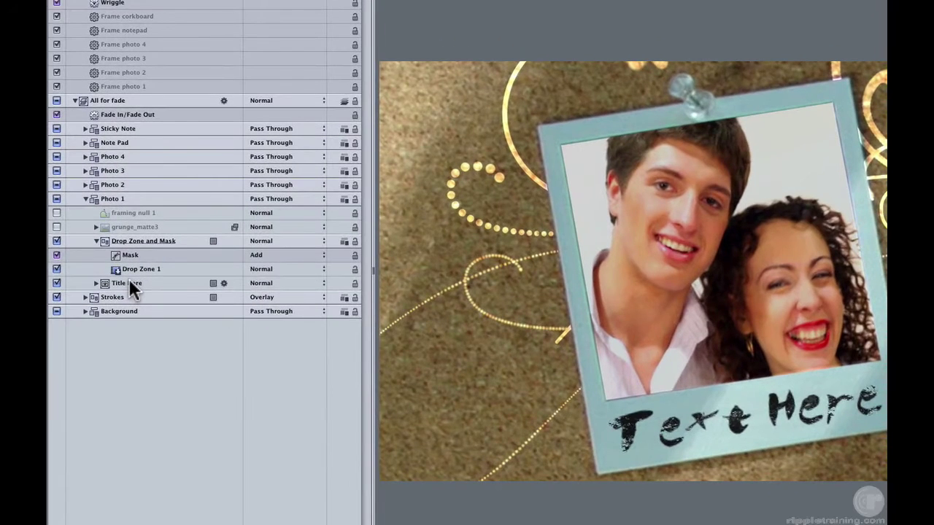
{"action": "left_click", "coordinate": [232, 274]}
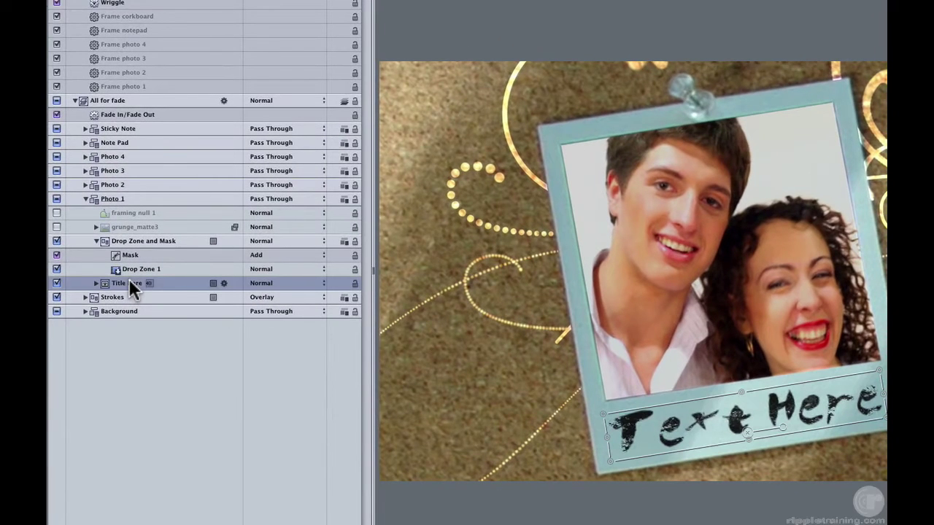
{"action": "key", "text": "F7"}
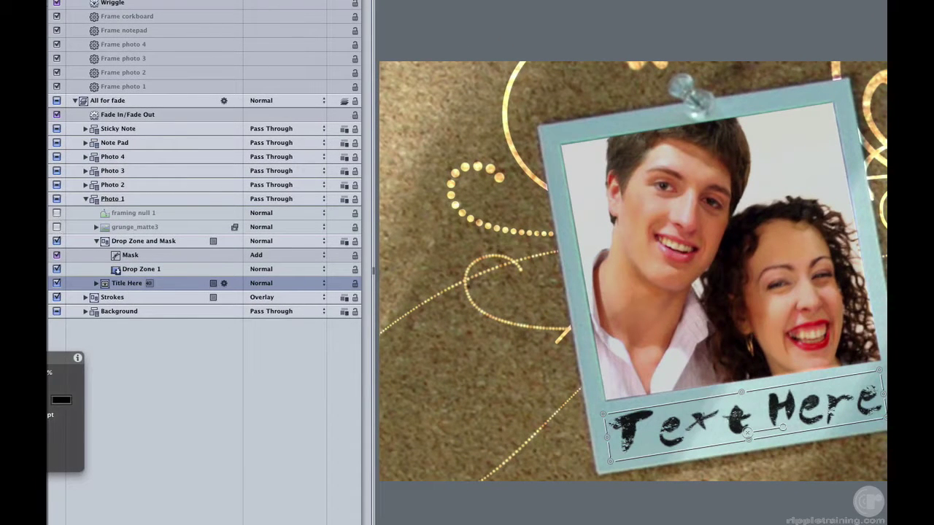
{"action": "left_click_drag", "start_coordinate": [45, 353], "coordinate": [268, 329]}
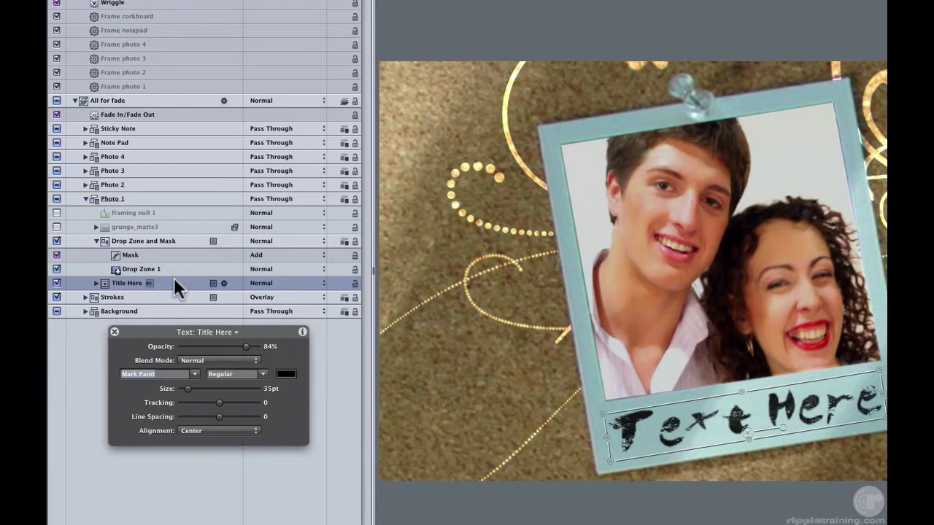
{"action": "left_click", "coordinate": [92, 282]}
{"action": "mouse_move", "coordinate": [122, 313]}
{"action": "left_mouse_down"}
{"action": "mouse_move", "coordinate": [135, 328]}
{"action": "mouse_move", "coordinate": [114, 296]}
{"action": "mouse_move", "coordinate": [132, 310]}
{"action": "left_mouse_up"}
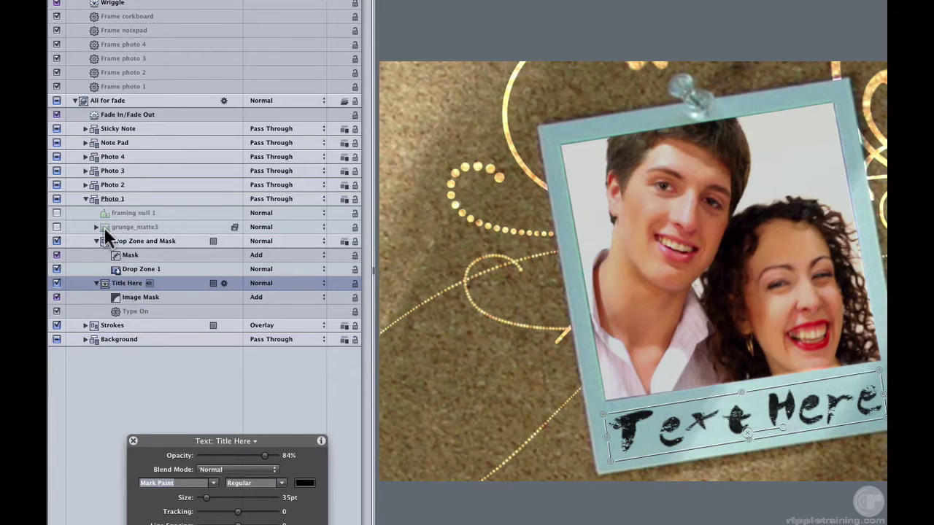
Step: Compare the caption with and without its Image Mask, leaving the mask enabled
{"action": "left_click", "coordinate": [56, 296]}
{"action": "left_click", "coordinate": [56, 297]}
{"action": "left_click", "coordinate": [56, 297]}
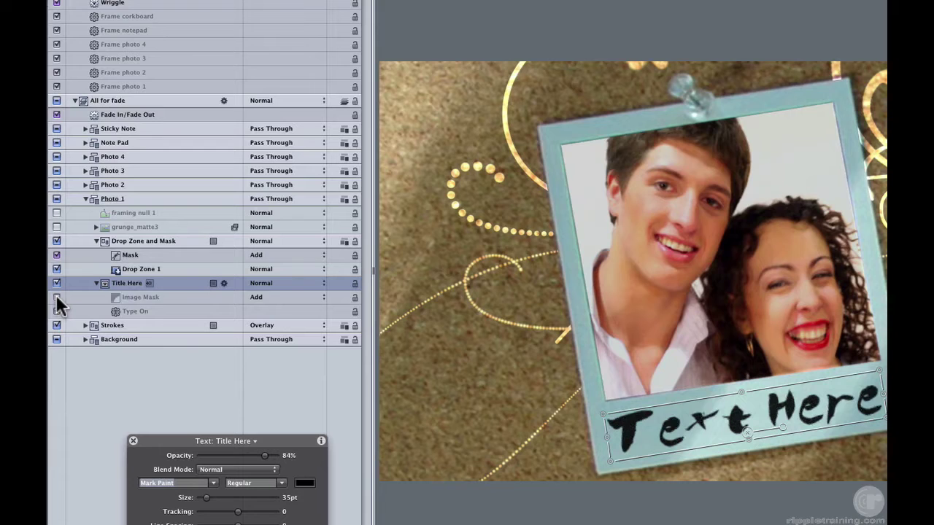
{"action": "left_click", "coordinate": [57, 297]}
{"action": "left_click", "coordinate": [56, 296]}
{"action": "left_click", "coordinate": [56, 297]}
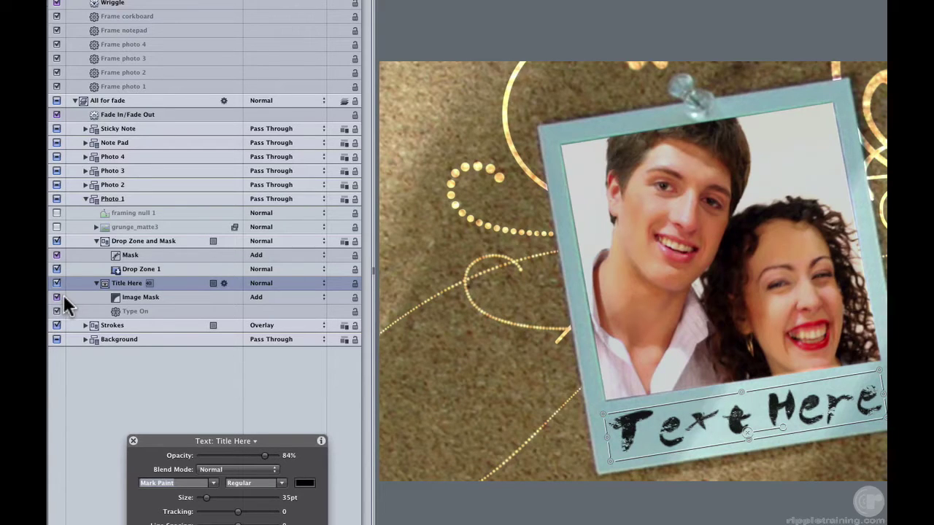
Step: Reposition the grunge_matte3 texture over 'Text Here', then deselect it
{"action": "left_click", "coordinate": [144, 226]}
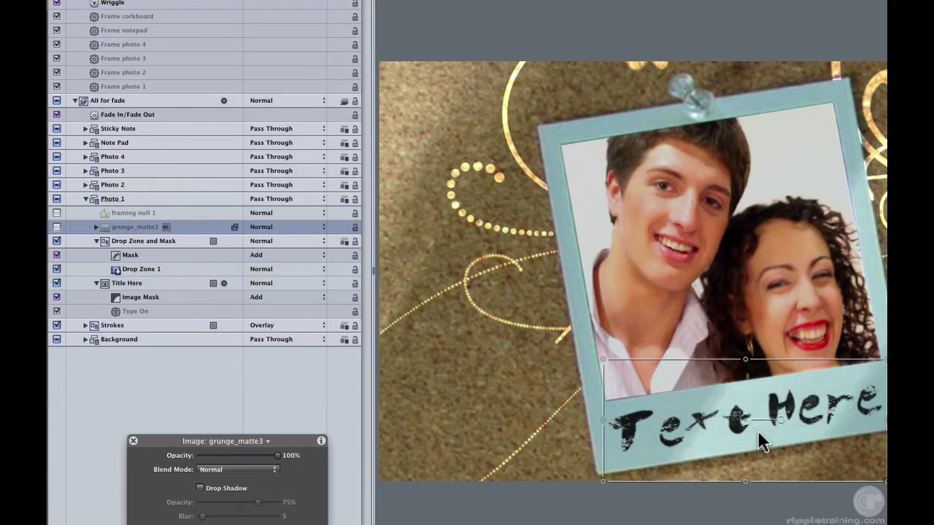
{"action": "mouse_move", "coordinate": [757, 430]}
{"action": "left_mouse_down"}
{"action": "mouse_move", "coordinate": [741, 427]}
{"action": "mouse_move", "coordinate": [756, 413]}
{"action": "mouse_move", "coordinate": [738, 432]}
{"action": "mouse_move", "coordinate": [759, 429]}
{"action": "left_mouse_up"}
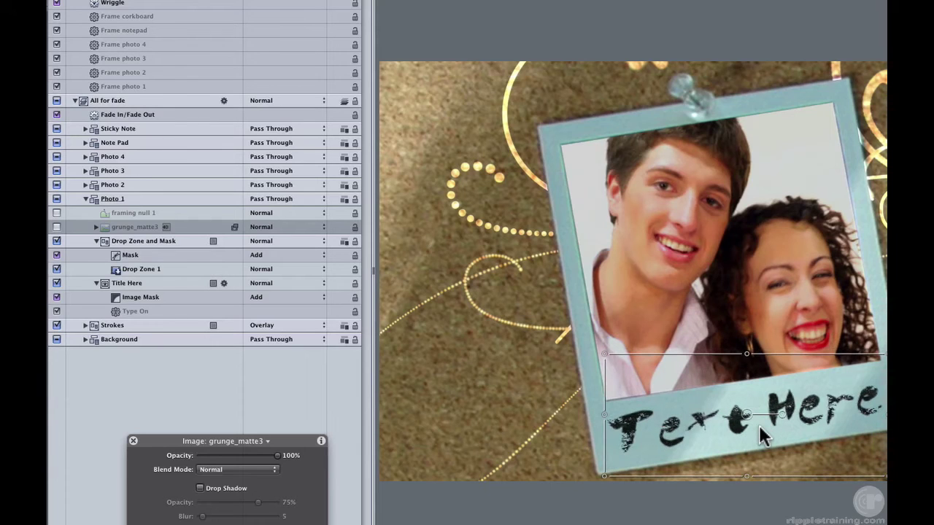
{"action": "mouse_move", "coordinate": [606, 415]}
{"action": "left_mouse_down"}
{"action": "mouse_move", "coordinate": [586, 420]}
{"action": "mouse_move", "coordinate": [603, 414]}
{"action": "left_mouse_up"}
{"action": "left_click_drag", "start_coordinate": [801, 426], "coordinate": [792, 427]}
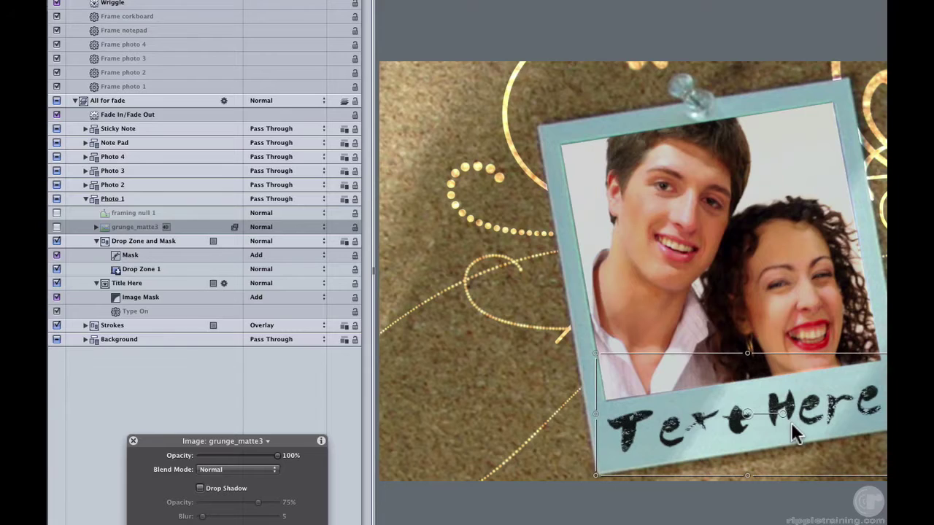
{"action": "left_click", "coordinate": [204, 392]}
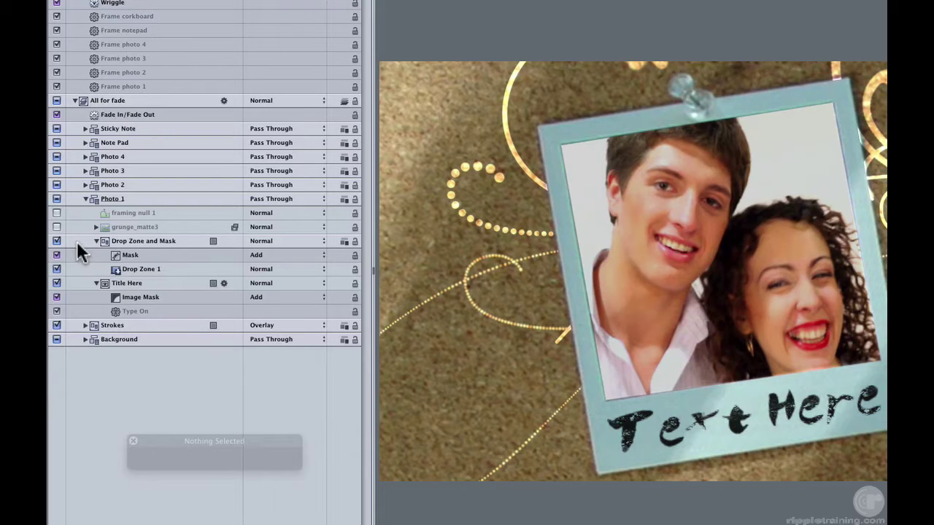
Step: Collapse the Photo 1 groups, expand the Background group, and lower the floating HUD
{"action": "left_click", "coordinate": [96, 241]}
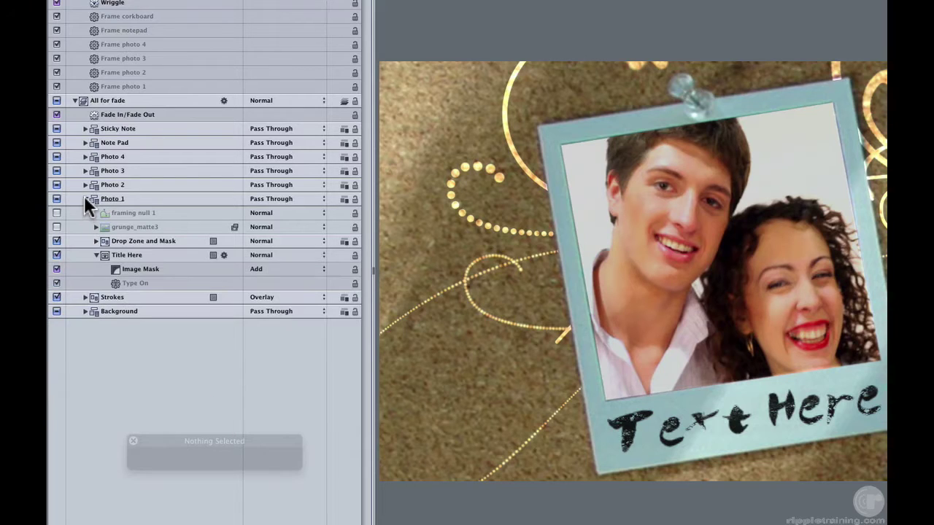
{"action": "left_click", "coordinate": [86, 198]}
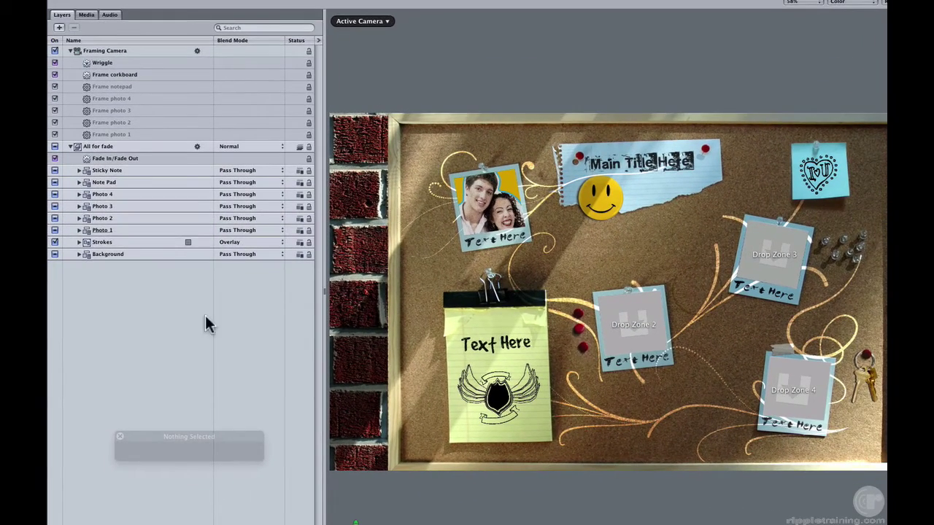
{"action": "left_click", "coordinate": [79, 255]}
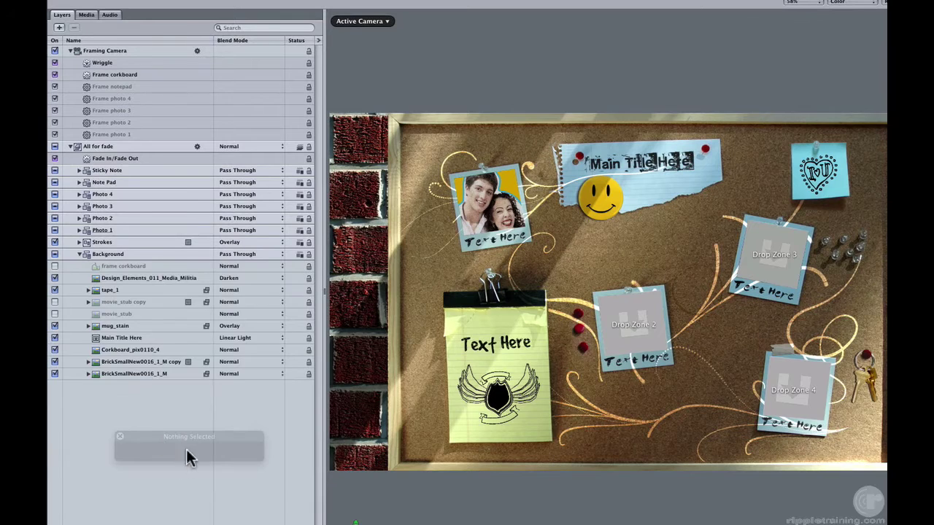
{"action": "left_click_drag", "start_coordinate": [143, 430], "coordinate": [146, 460]}
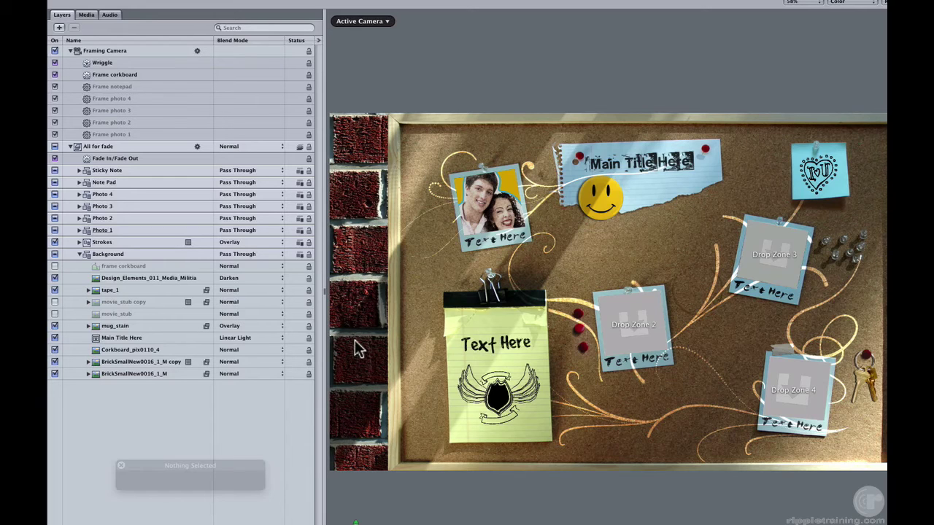
Step: Compare the BrickSmallNew0016_1_M brick layer and its copy, leave both on, and inspect the copy's masks
{"action": "left_click", "coordinate": [54, 362]}
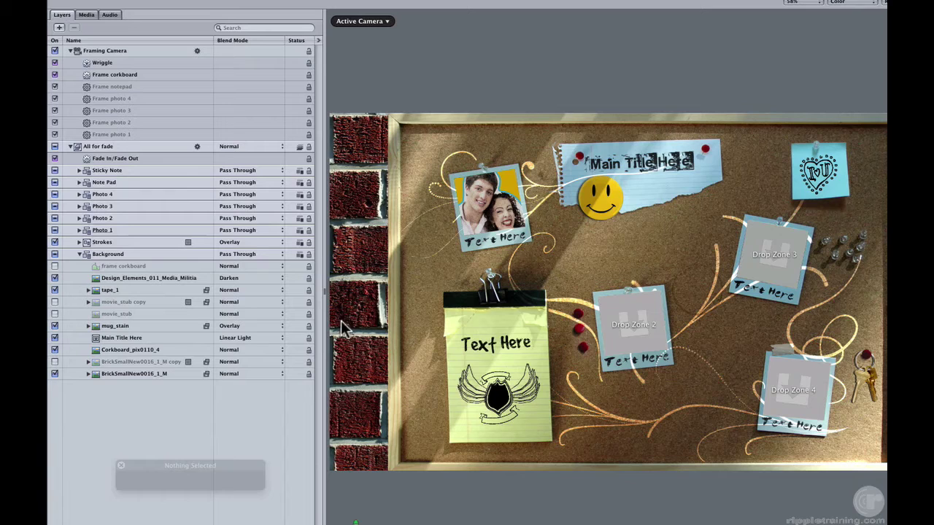
{"action": "left_click", "coordinate": [54, 362]}
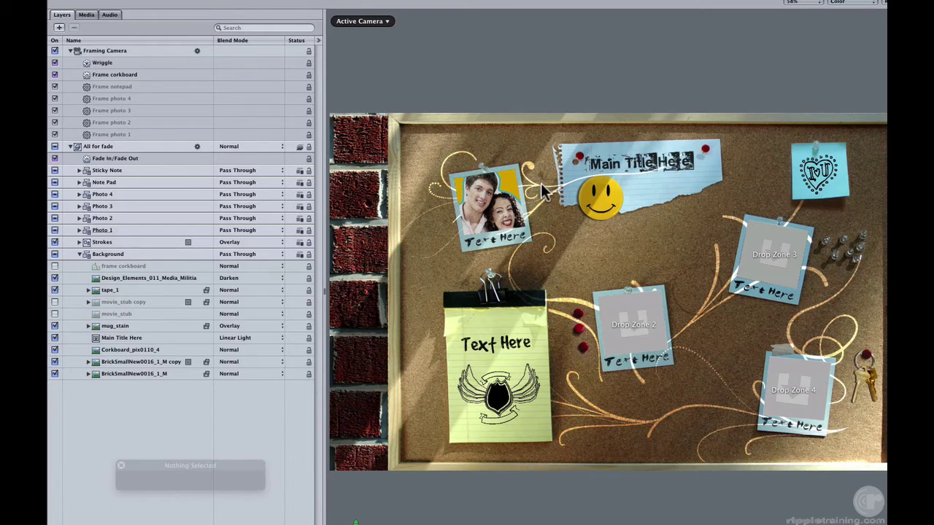
{"action": "left_click", "coordinate": [54, 362]}
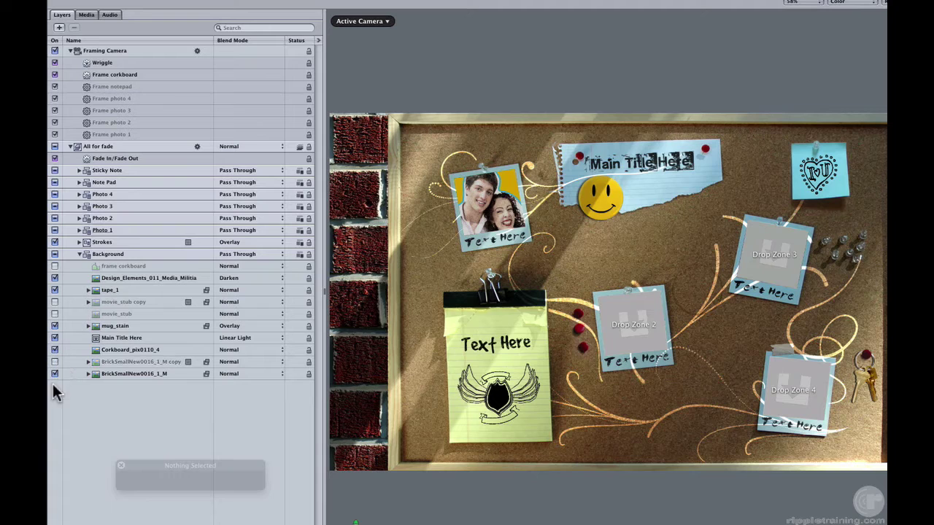
{"action": "left_click", "coordinate": [54, 374]}
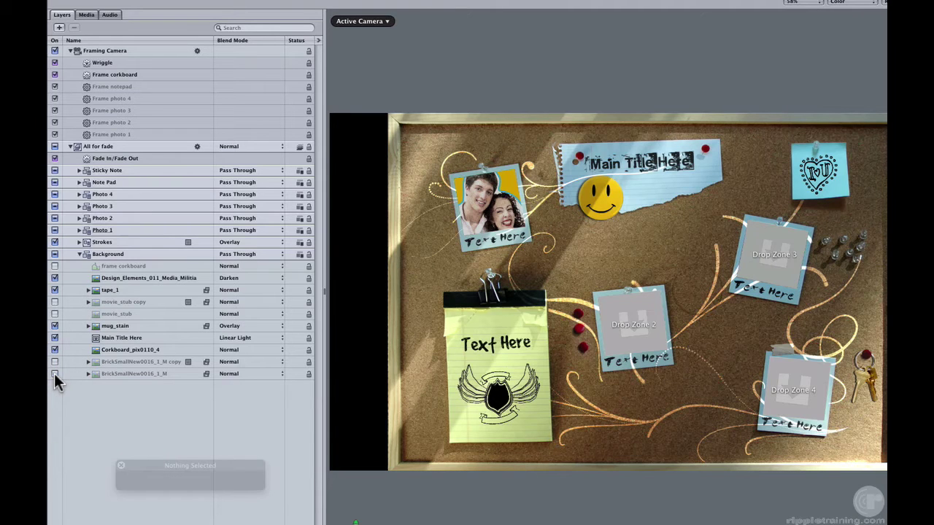
{"action": "left_click", "coordinate": [54, 374]}
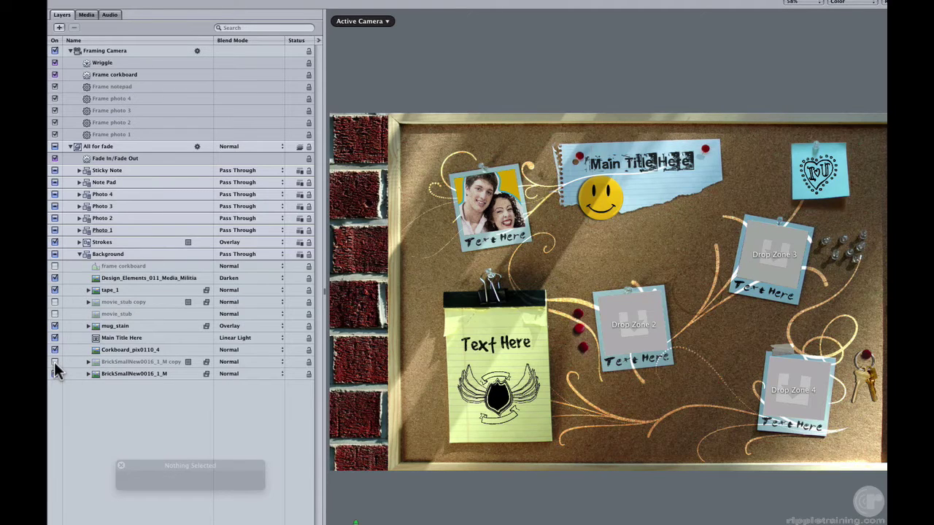
{"action": "left_click", "coordinate": [54, 362]}
{"action": "left_click", "coordinate": [55, 373]}
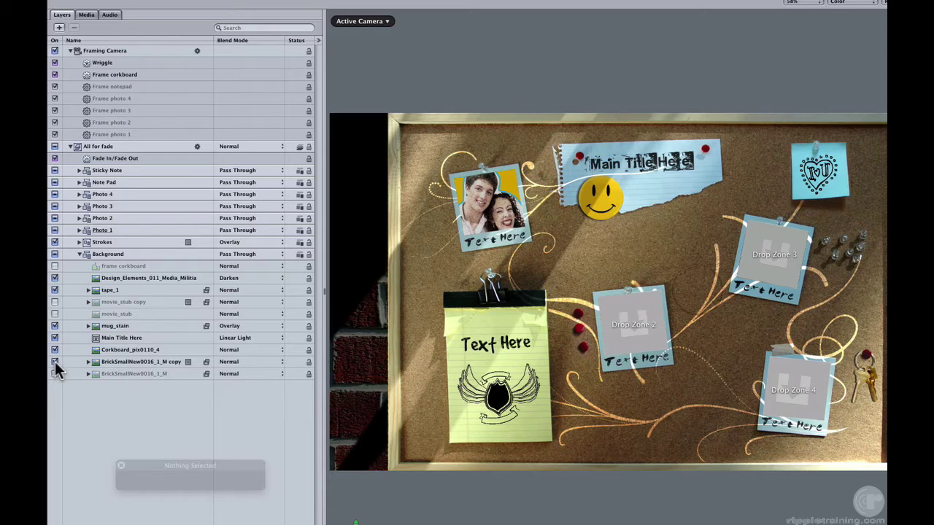
{"action": "left_click", "coordinate": [54, 361]}
{"action": "left_click", "coordinate": [54, 372]}
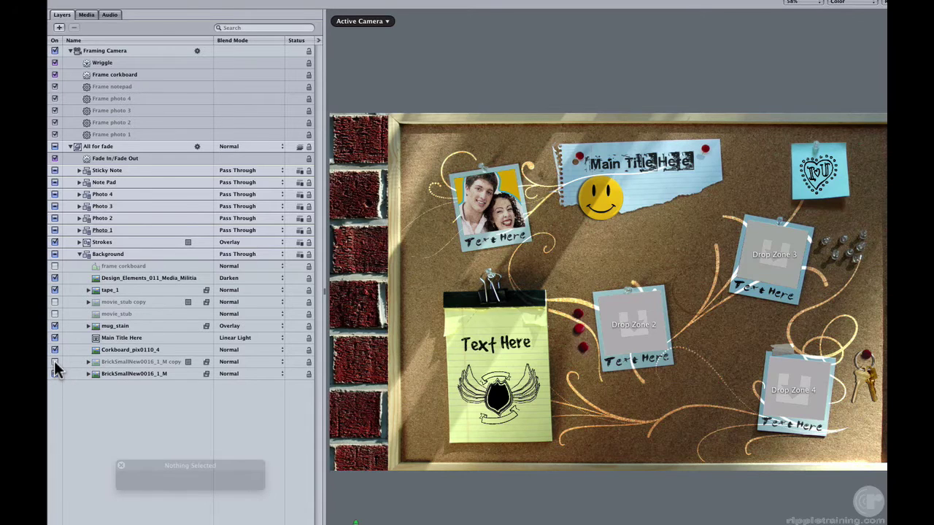
{"action": "left_click", "coordinate": [54, 362]}
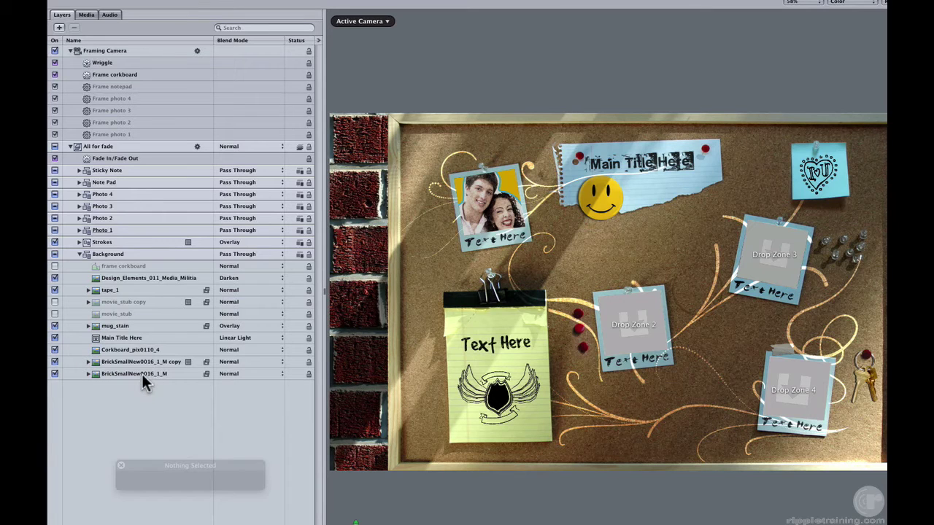
{"action": "left_click", "coordinate": [88, 362]}
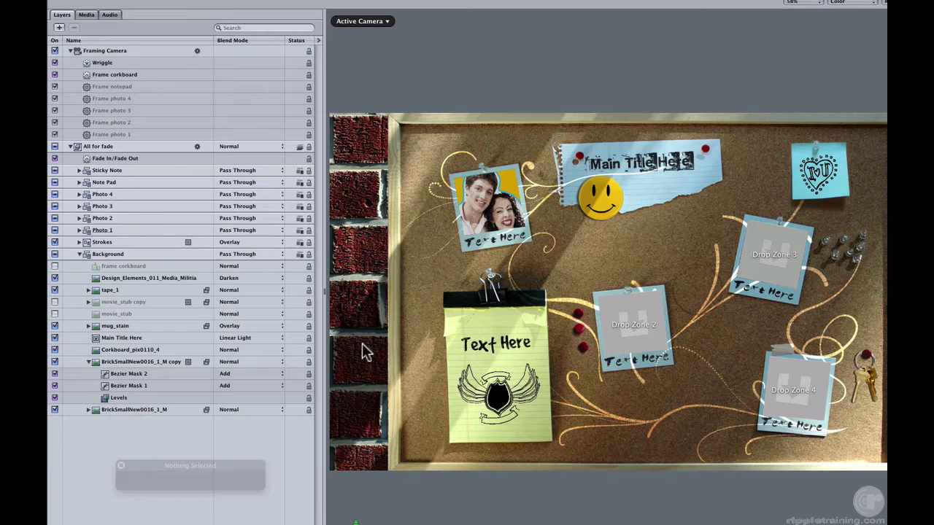
{"action": "left_click", "coordinate": [89, 361]}
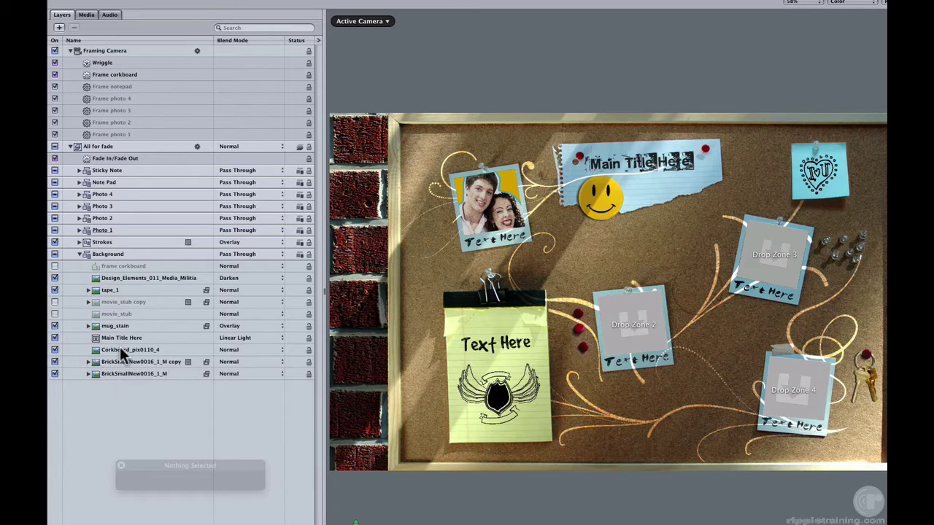
Step: Compare the Corkboard, mug_stain and movie_stub layers, keeping corkboard and stain on, stubs hidden
{"action": "left_click", "coordinate": [55, 351]}
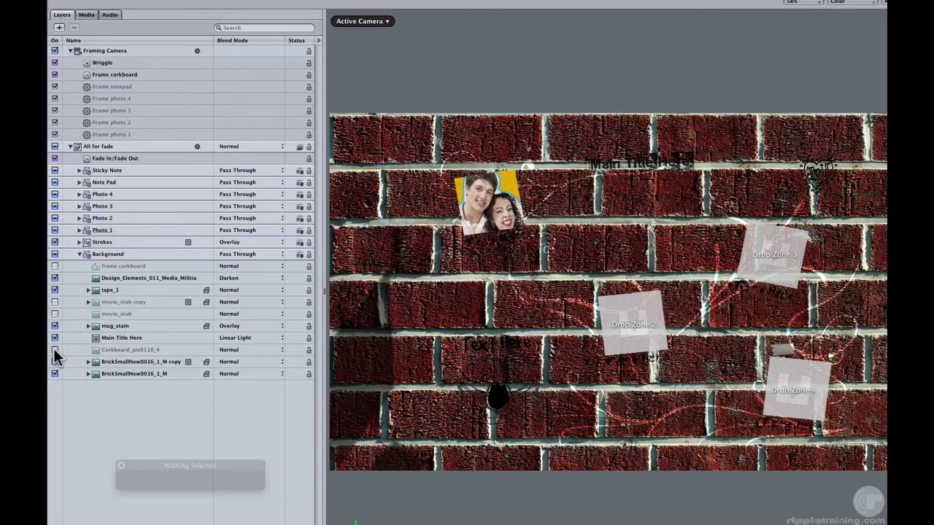
{"action": "left_click", "coordinate": [55, 351]}
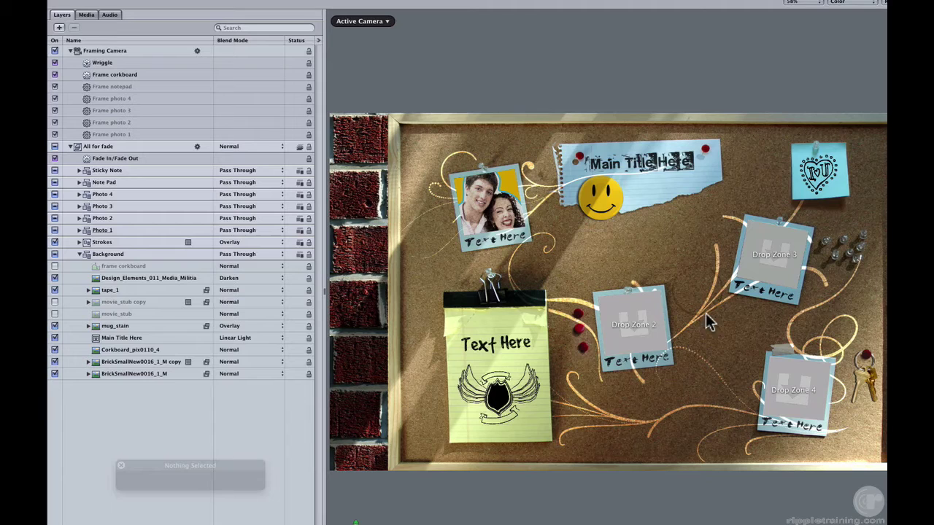
{"action": "left_click", "coordinate": [55, 326]}
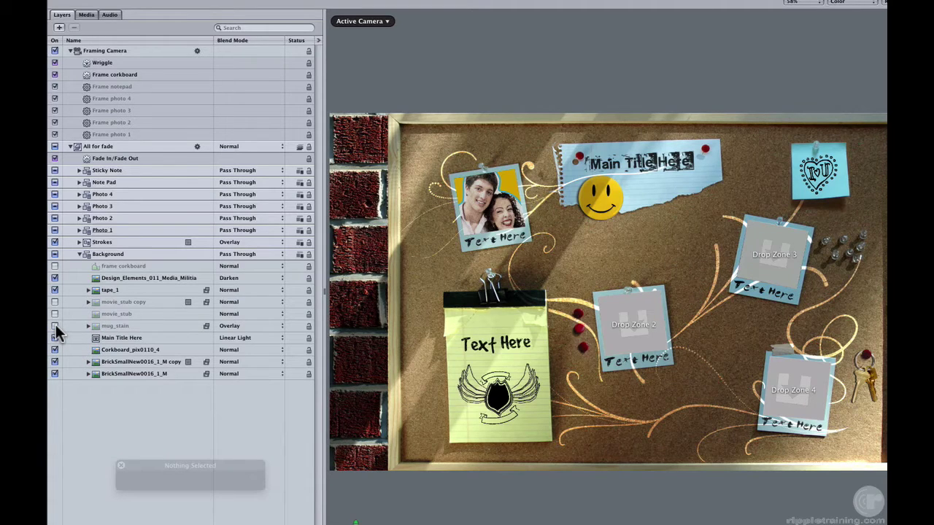
{"action": "left_click", "coordinate": [56, 324]}
{"action": "left_click", "coordinate": [55, 314]}
{"action": "left_click", "coordinate": [54, 314]}
{"action": "left_click", "coordinate": [55, 302]}
{"action": "left_click", "coordinate": [56, 301]}
Step: Compare tape_1 on Drop Zone 4 and the winged emblem on the notepad, restoring both
{"action": "left_click", "coordinate": [56, 291]}
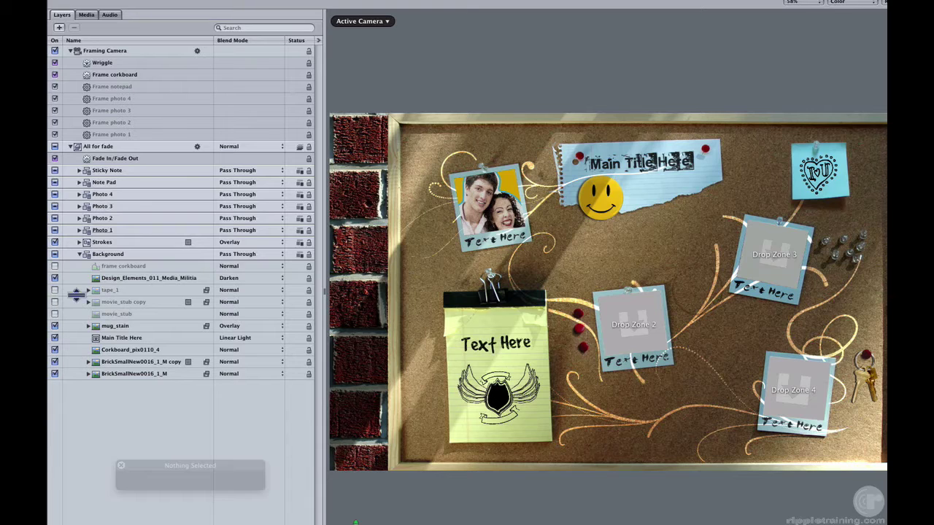
{"action": "left_click", "coordinate": [56, 290]}
{"action": "left_click", "coordinate": [55, 290]}
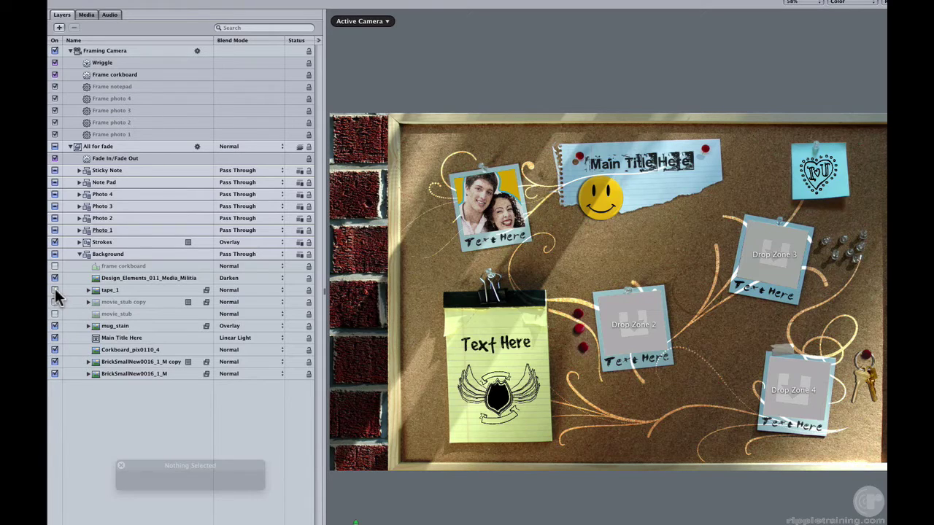
{"action": "left_click", "coordinate": [55, 291]}
{"action": "left_click", "coordinate": [56, 278]}
{"action": "left_click", "coordinate": [55, 278]}
{"action": "left_click", "coordinate": [54, 278]}
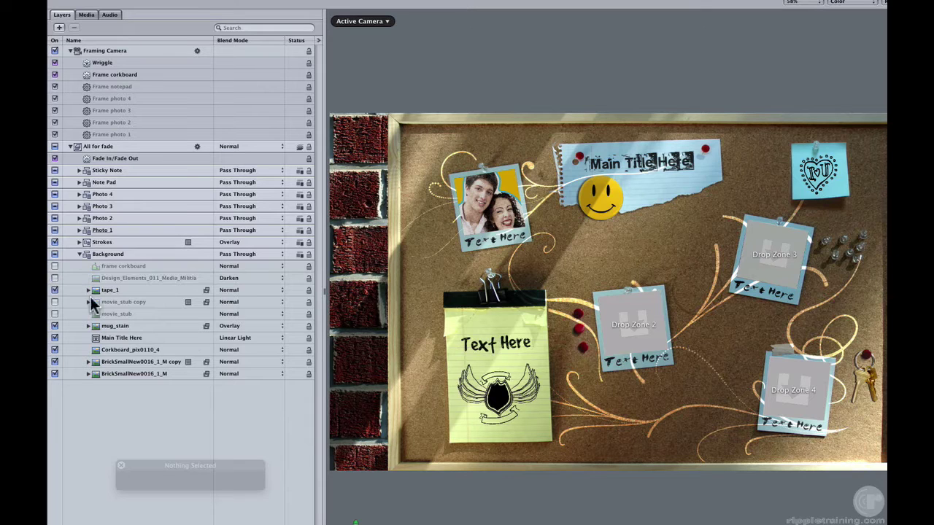
{"action": "left_click", "coordinate": [56, 278]}
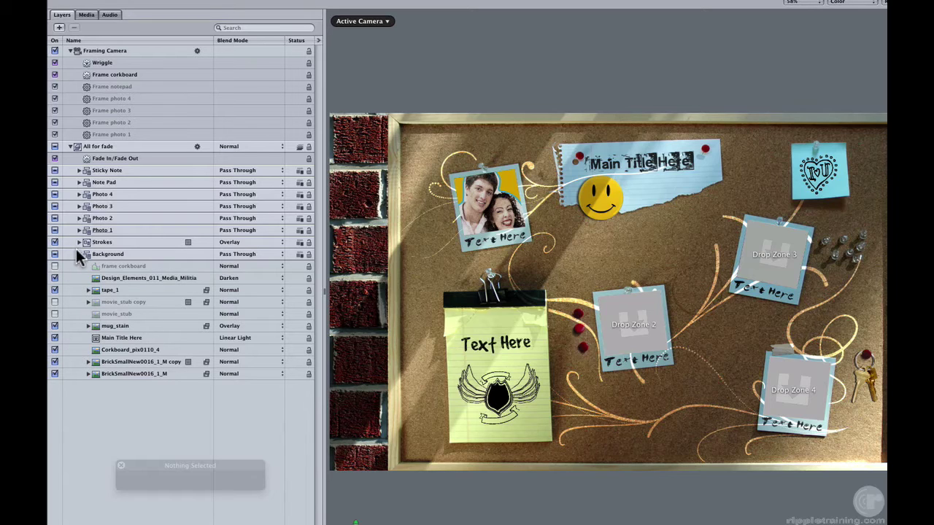
Step: Check the Sticky Note heart doodle, keep it on, and collapse Background and All for fade
{"action": "left_click", "coordinate": [79, 254]}
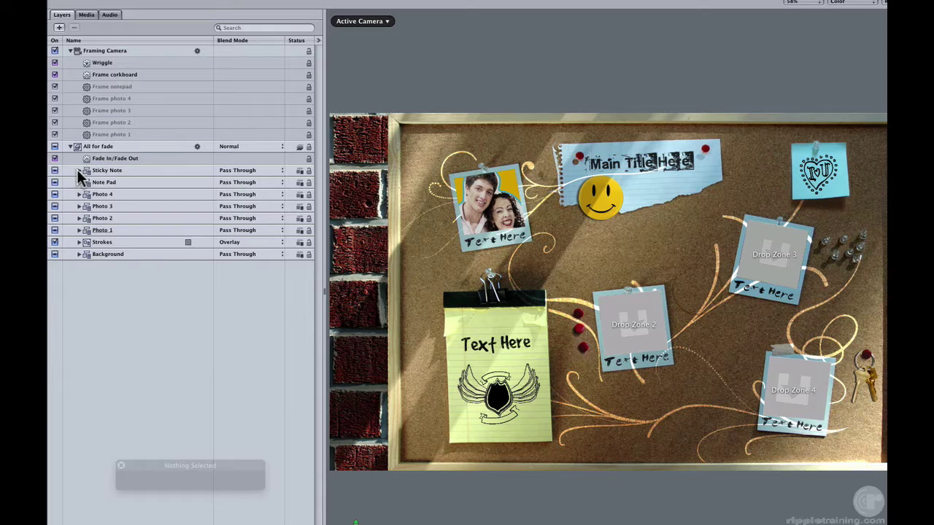
{"action": "left_click", "coordinate": [79, 170]}
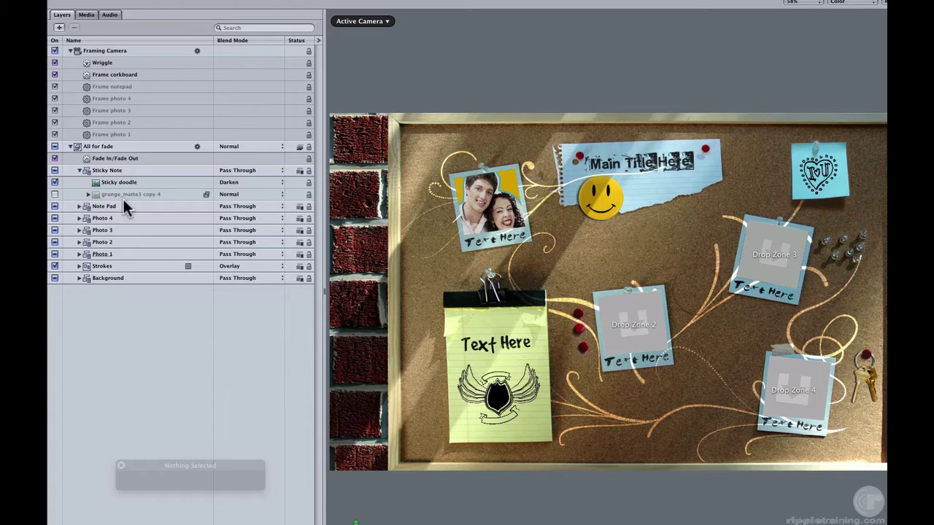
{"action": "left_click", "coordinate": [54, 182]}
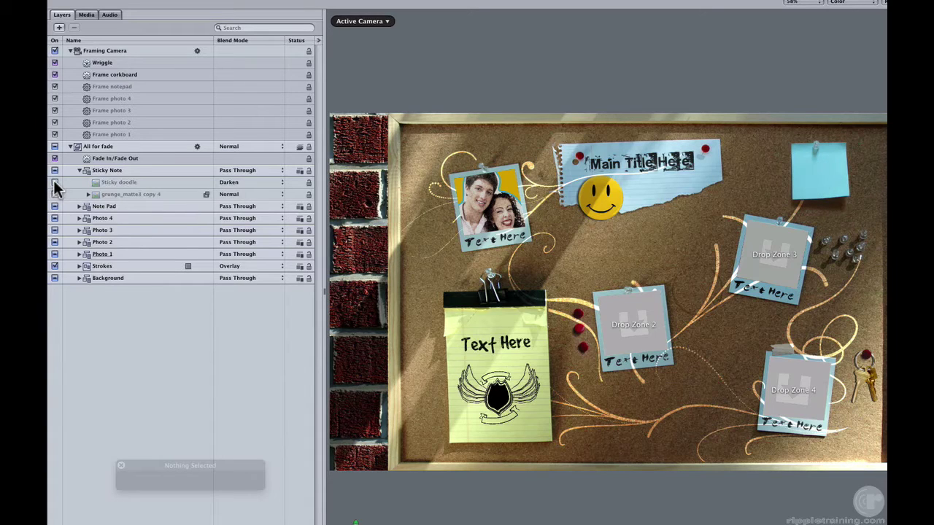
{"action": "left_click", "coordinate": [54, 182]}
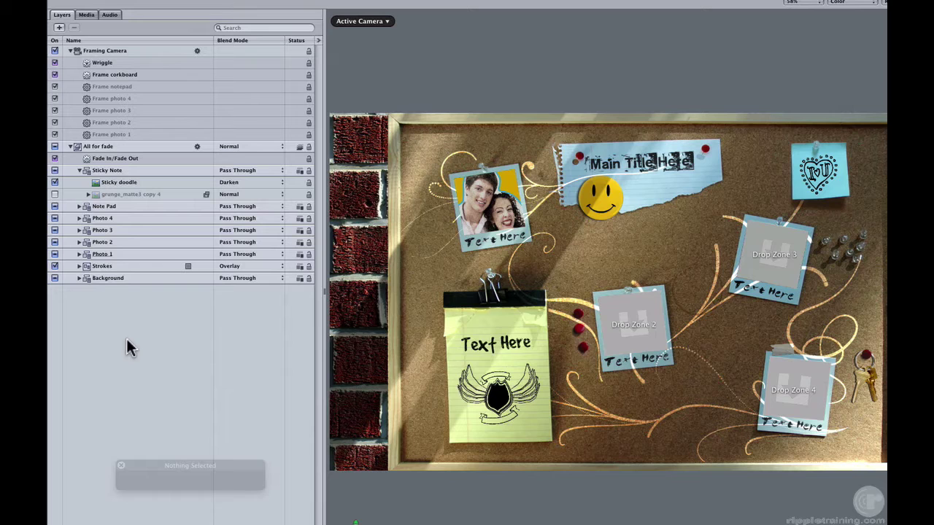
{"action": "left_click", "coordinate": [70, 146]}
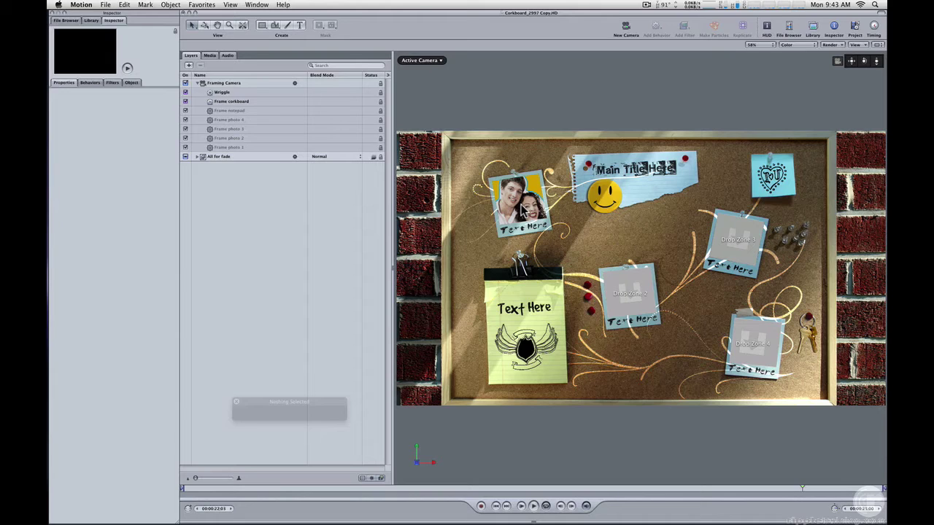
Step: Switch to the Corkboard video effect project and play its animation from the start, then stop
{"action": "left_click", "coordinate": [260, 4]}
{"action": "left_click", "coordinate": [292, 229]}
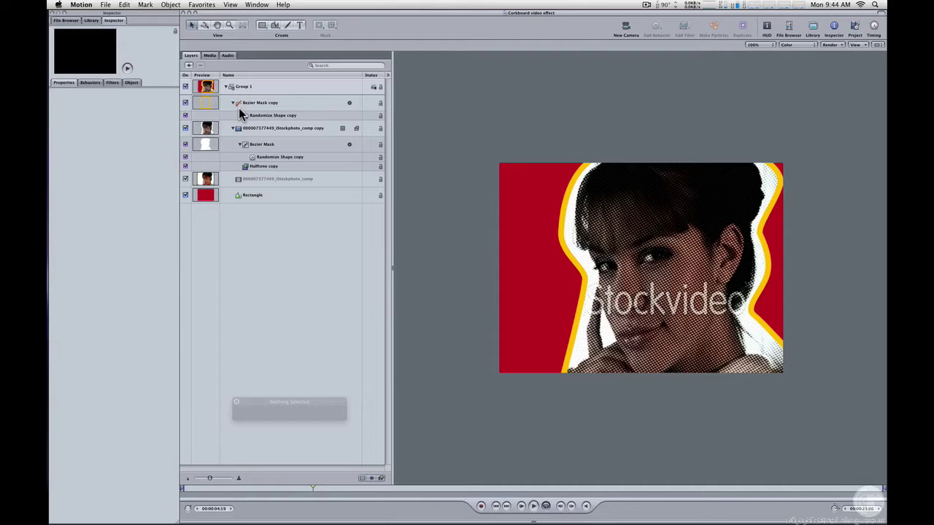
{"action": "left_click", "coordinate": [186, 488]}
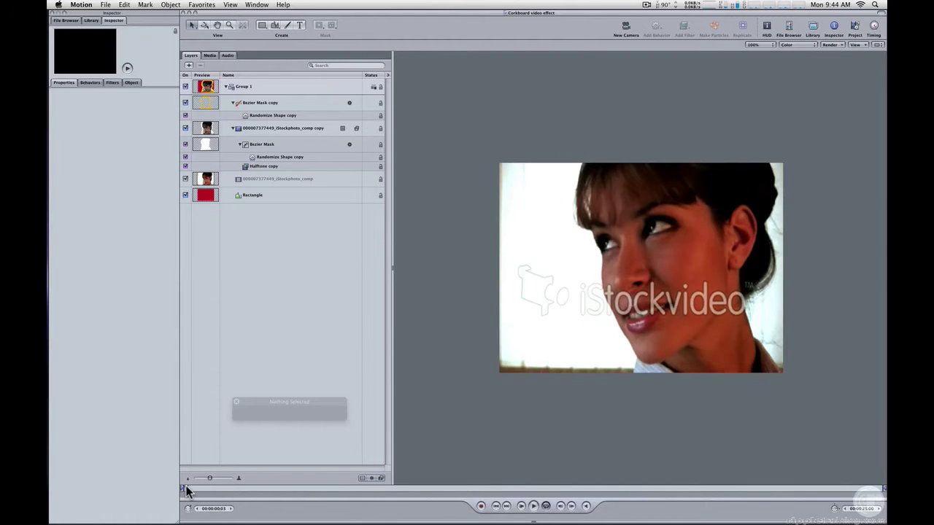
{"action": "left_click", "coordinate": [534, 505]}
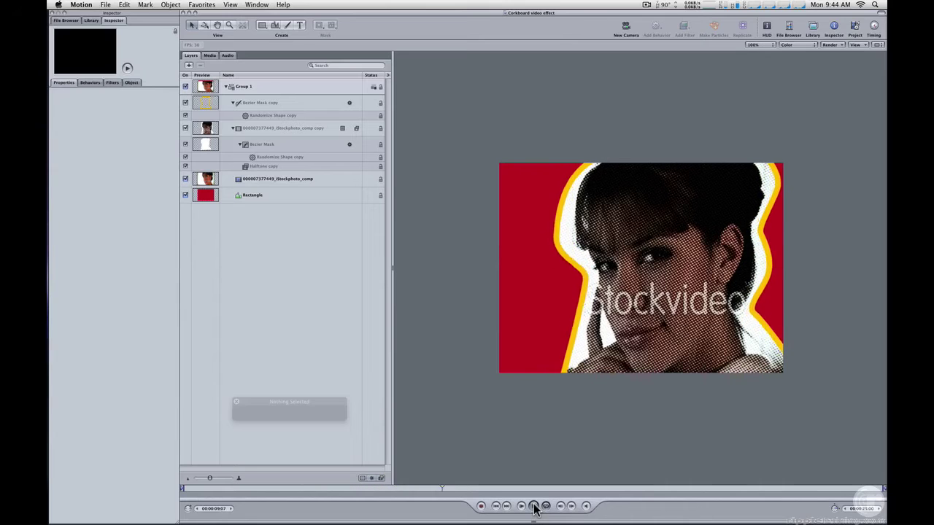
{"action": "left_click", "coordinate": [535, 508]}
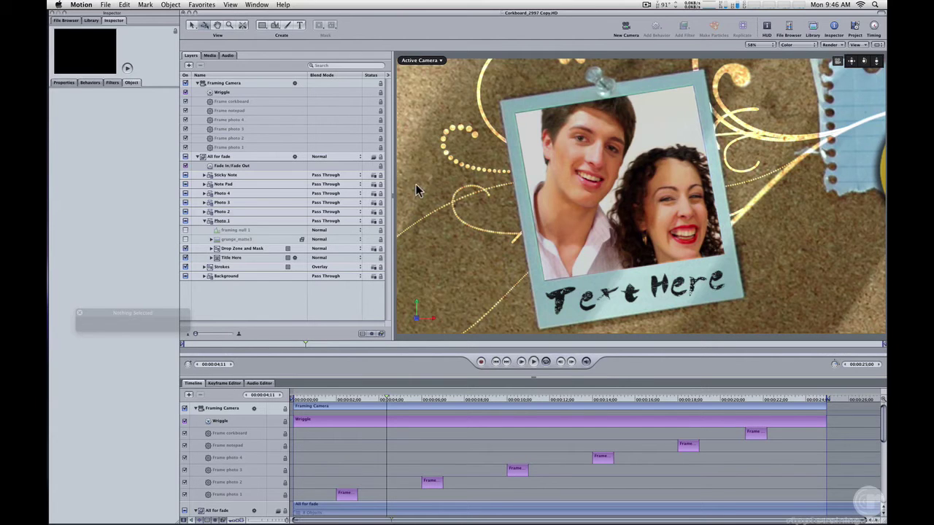
Step: Scrub back to the Main Title moment and show the Framing Camera's Wriggle settings
{"action": "left_click_drag", "start_coordinate": [250, 345], "coordinate": [280, 343]}
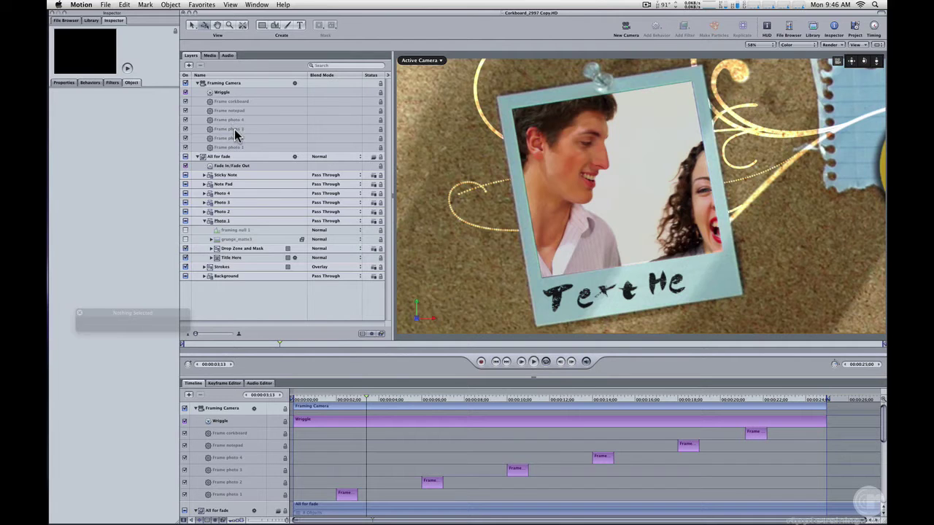
{"action": "left_click", "coordinate": [222, 92]}
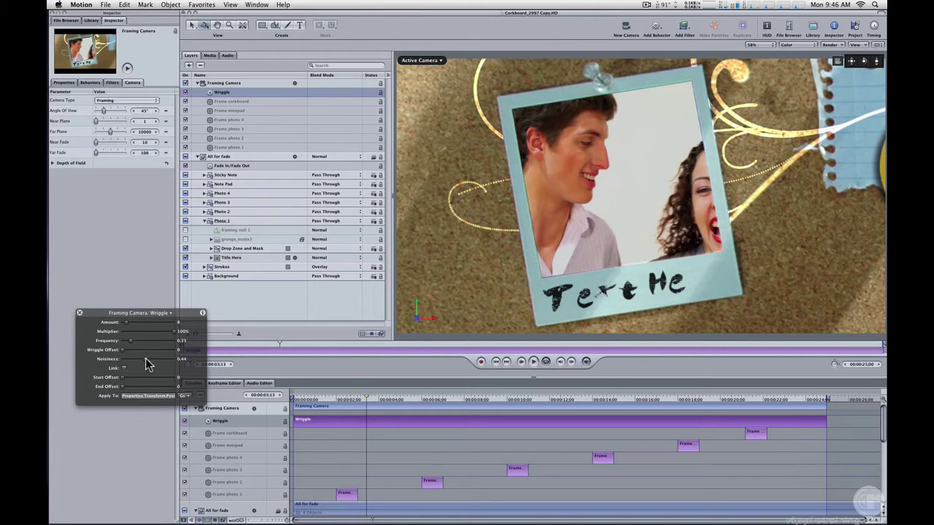
{"action": "left_click_drag", "start_coordinate": [204, 314], "coordinate": [200, 338]}
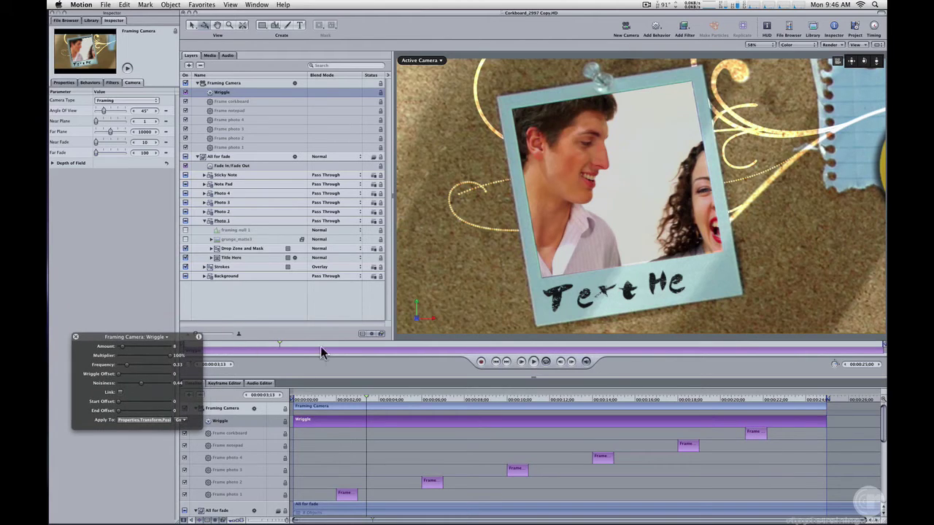
Step: Show the Frame photo 1 behaviour settings and preview the camera move from title to photo
{"action": "left_click", "coordinate": [232, 148]}
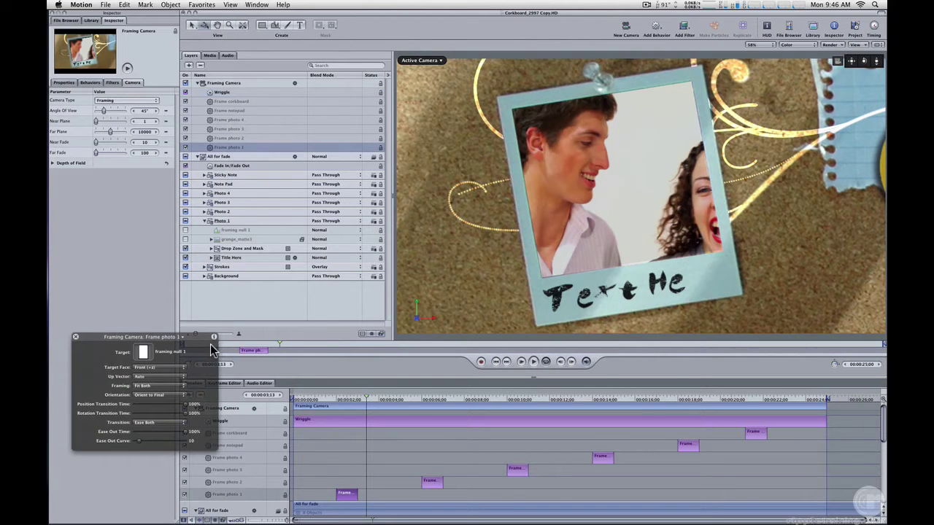
{"action": "left_click_drag", "start_coordinate": [193, 337], "coordinate": [195, 295]}
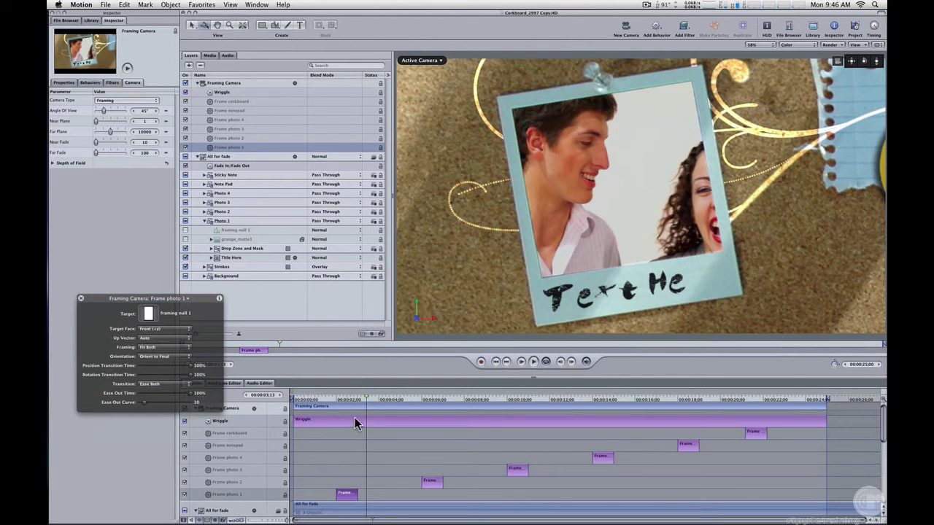
{"action": "left_click", "coordinate": [337, 401]}
{"action": "mouse_move", "coordinate": [337, 401]}
{"action": "left_mouse_down"}
{"action": "mouse_move", "coordinate": [357, 404]}
{"action": "mouse_move", "coordinate": [335, 400]}
{"action": "mouse_move", "coordinate": [349, 402]}
{"action": "left_mouse_up"}
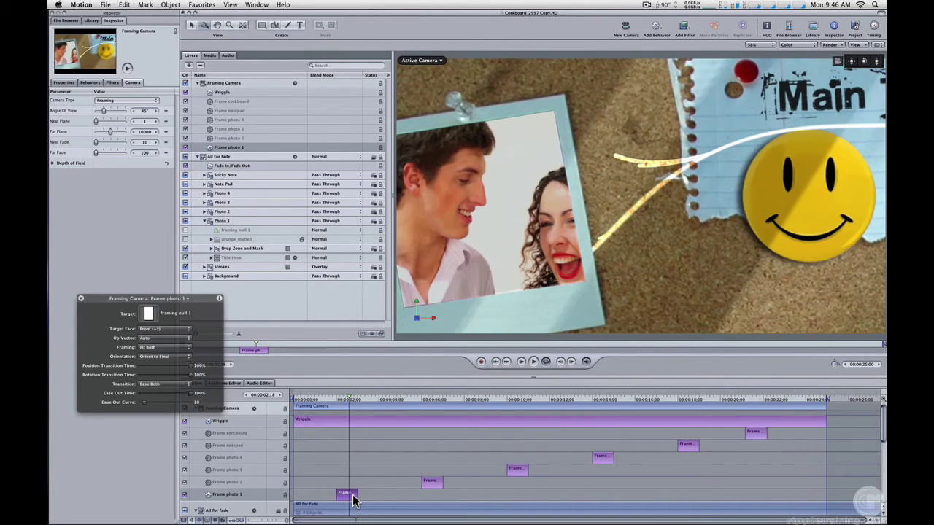
Step: Trim the Frame photo 1 behaviour's out point so the camera move ends at 03;09
{"action": "left_click_drag", "start_coordinate": [357, 493], "coordinate": [369, 494]}
{"action": "mouse_move", "coordinate": [347, 400]}
{"action": "left_mouse_down"}
{"action": "mouse_move", "coordinate": [333, 401]}
{"action": "mouse_move", "coordinate": [362, 400]}
{"action": "left_mouse_up"}
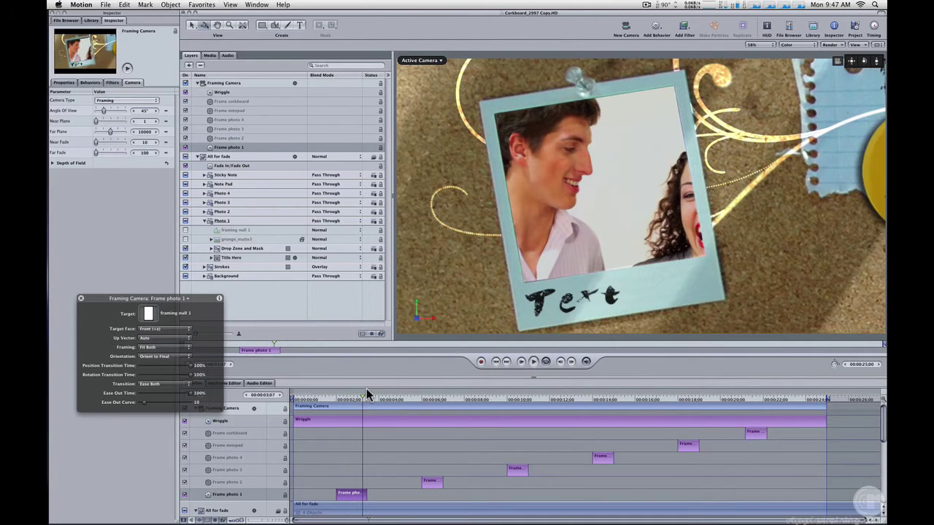
{"action": "left_click", "coordinate": [365, 399]}
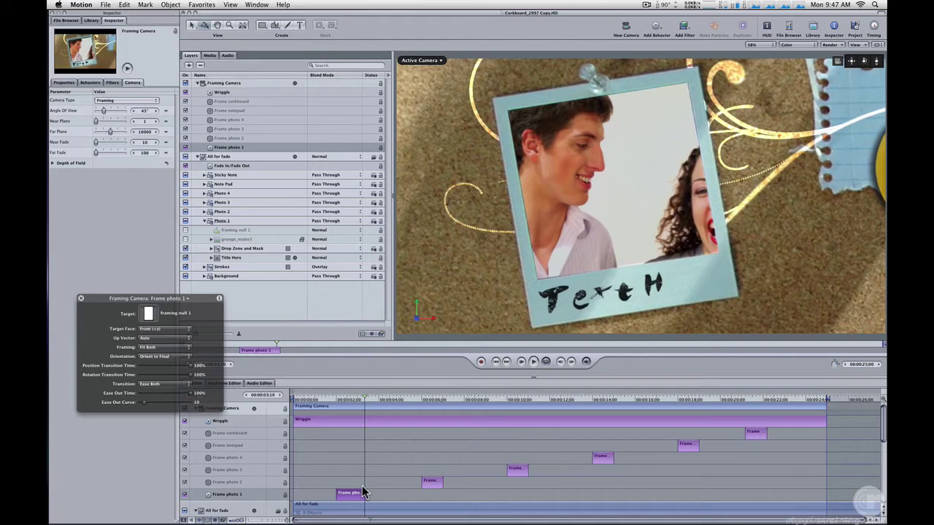
{"action": "left_click_drag", "start_coordinate": [364, 493], "coordinate": [360, 494]}
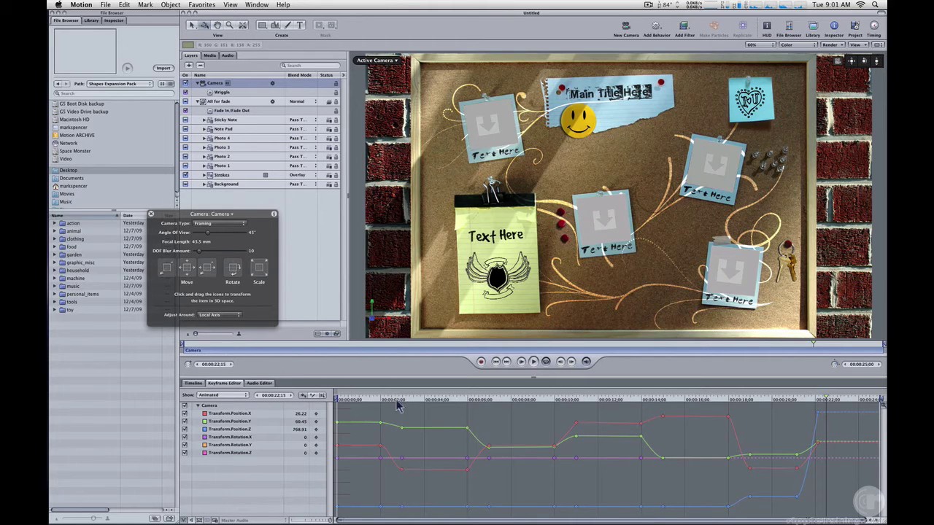
Step: Preview the camera framing the Main Title and marquee-select, then deselect, the keyframes around 5 seconds
{"action": "left_click_drag", "start_coordinate": [361, 398], "coordinate": [452, 409]}
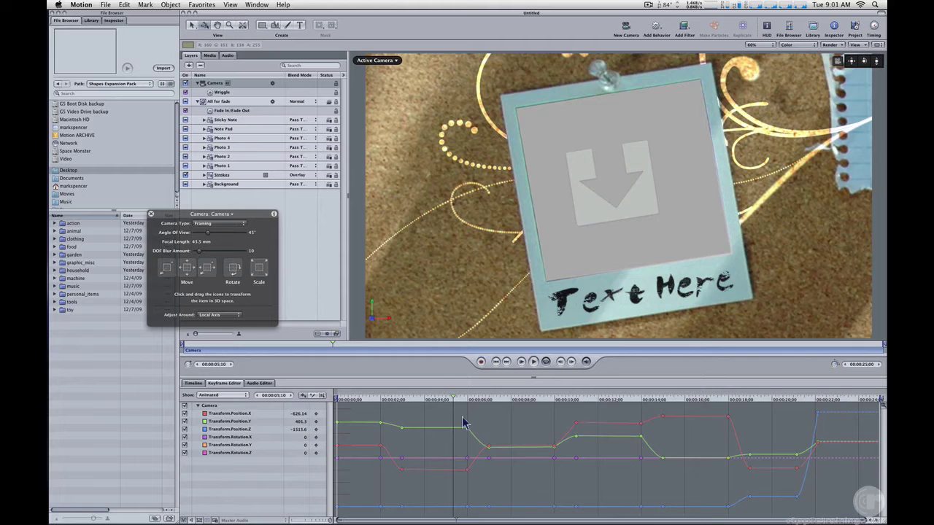
{"action": "left_click_drag", "start_coordinate": [463, 423], "coordinate": [485, 487]}
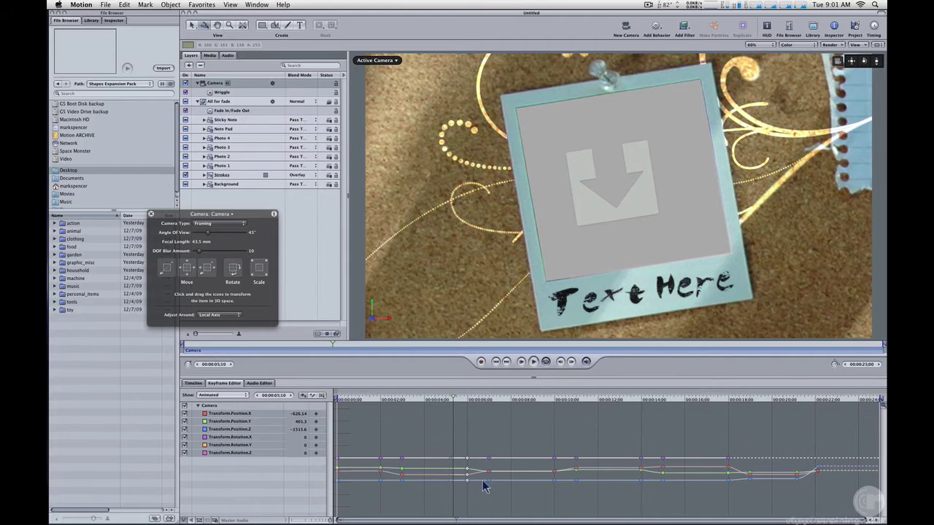
{"action": "left_click", "coordinate": [484, 415]}
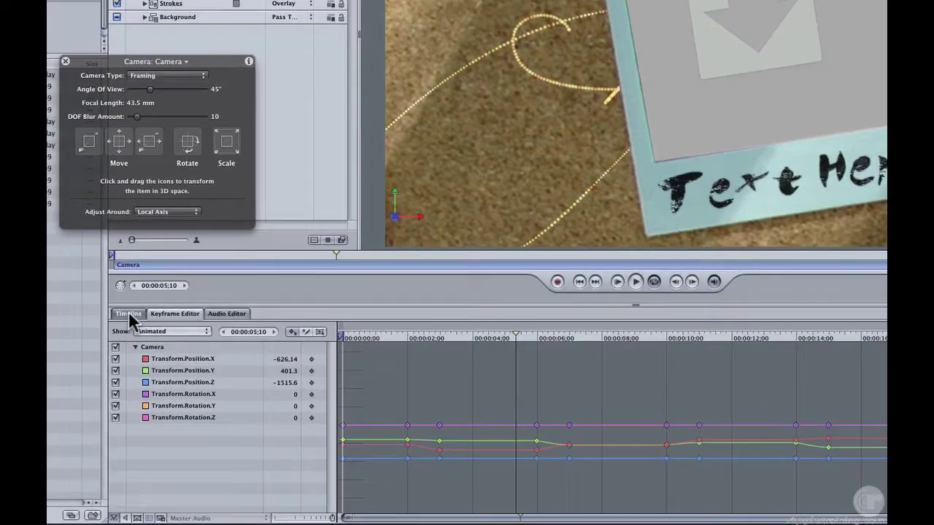
Step: Show the Camera's keyframes in the layer Timeline, trial-move one near 2 seconds, and undo it
{"action": "left_click", "coordinate": [192, 383]}
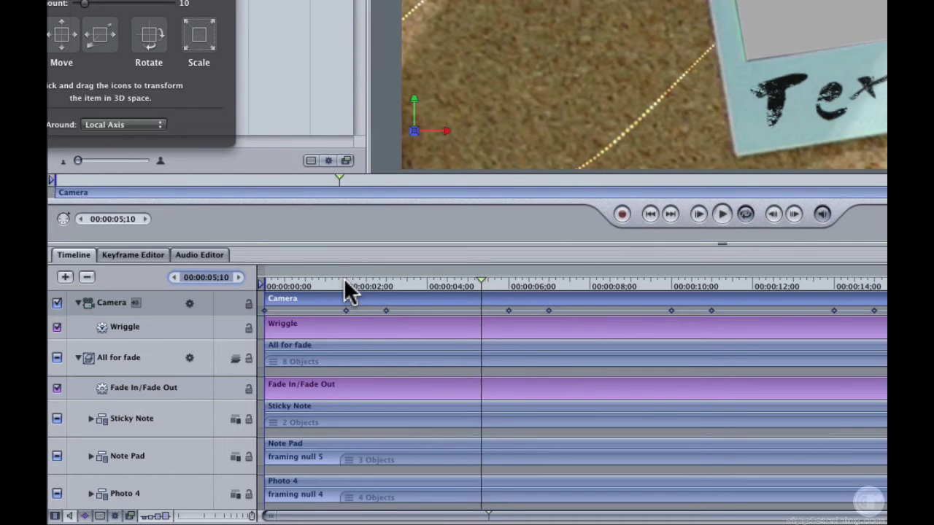
{"action": "mouse_move", "coordinate": [344, 278]}
{"action": "left_mouse_down"}
{"action": "mouse_move", "coordinate": [387, 280]}
{"action": "mouse_move", "coordinate": [338, 282]}
{"action": "mouse_move", "coordinate": [353, 280]}
{"action": "left_mouse_up"}
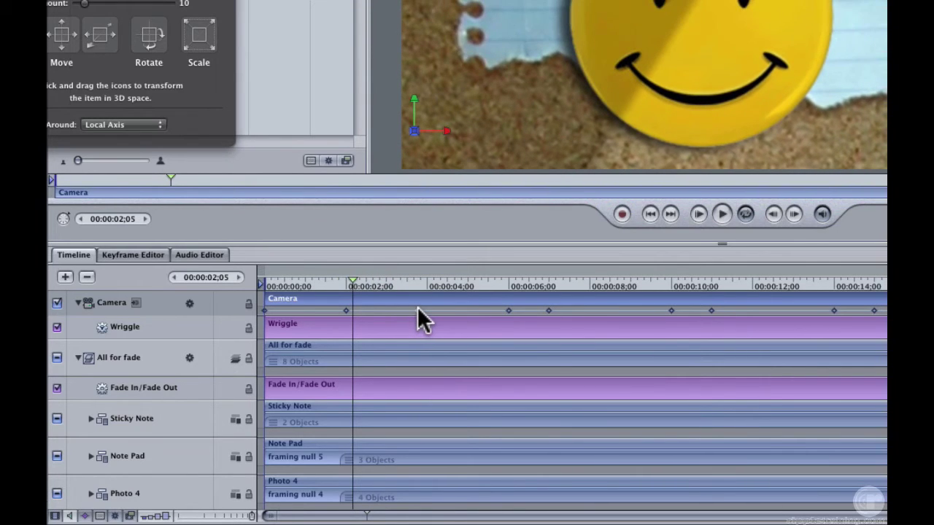
{"action": "left_click_drag", "start_coordinate": [346, 279], "coordinate": [317, 284]}
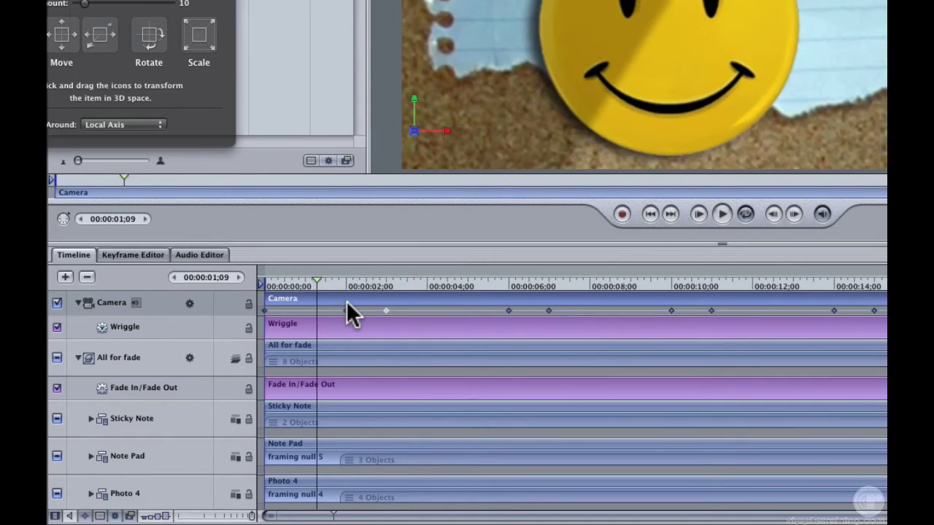
{"action": "left_click", "coordinate": [345, 310]}
{"action": "mouse_move", "coordinate": [385, 308]}
{"action": "left_mouse_down"}
{"action": "mouse_move", "coordinate": [432, 307]}
{"action": "mouse_move", "coordinate": [394, 307]}
{"action": "left_mouse_up"}
{"action": "key", "text": "super+z"}
Step: Move the playhead to about 2;21 and reposition the Frame photo 1 framing settings panel
{"action": "left_click", "coordinate": [373, 281]}
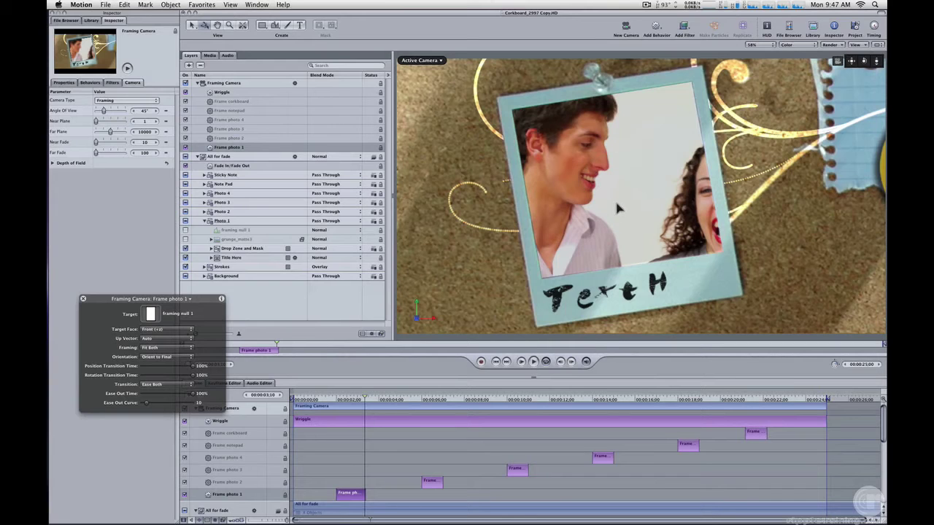
{"action": "left_click_drag", "start_coordinate": [196, 300], "coordinate": [329, 262]}
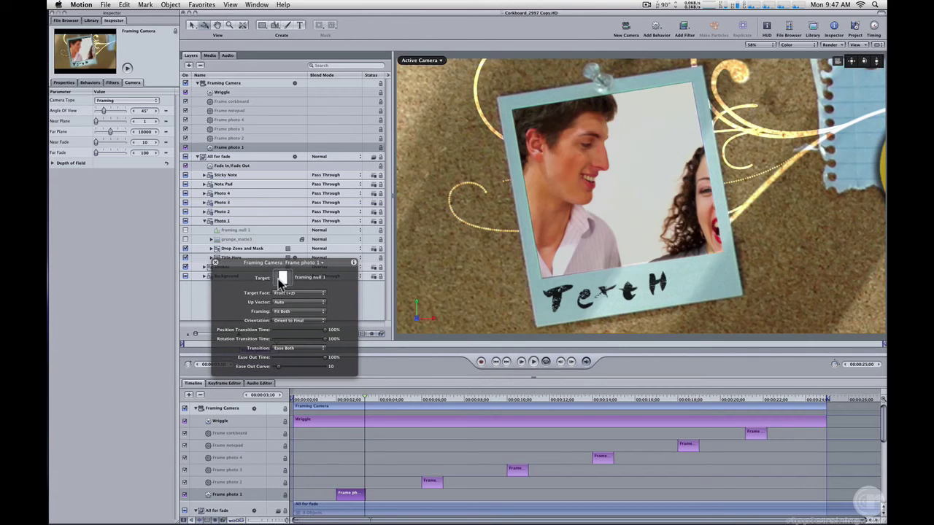
{"action": "left_click_drag", "start_coordinate": [261, 265], "coordinate": [258, 273]}
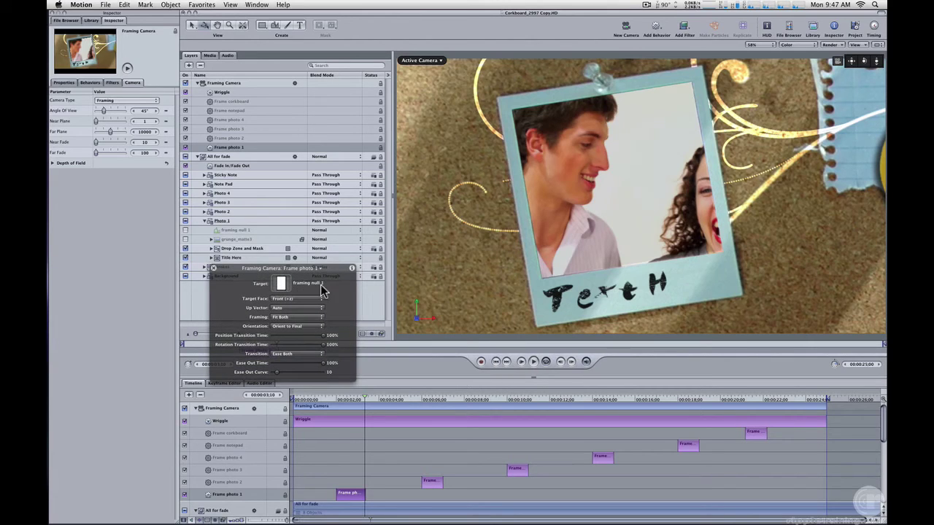
{"action": "left_click_drag", "start_coordinate": [332, 268], "coordinate": [202, 303]}
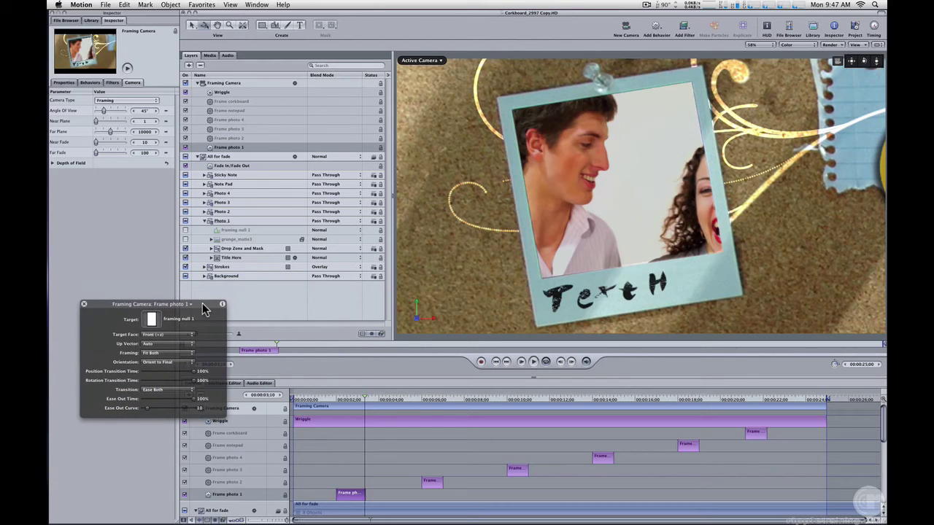
Step: Move framing null 1 slightly lower, preview the camera toward photo 2, and select the Frame photo 2 clip
{"action": "left_click", "coordinate": [232, 229]}
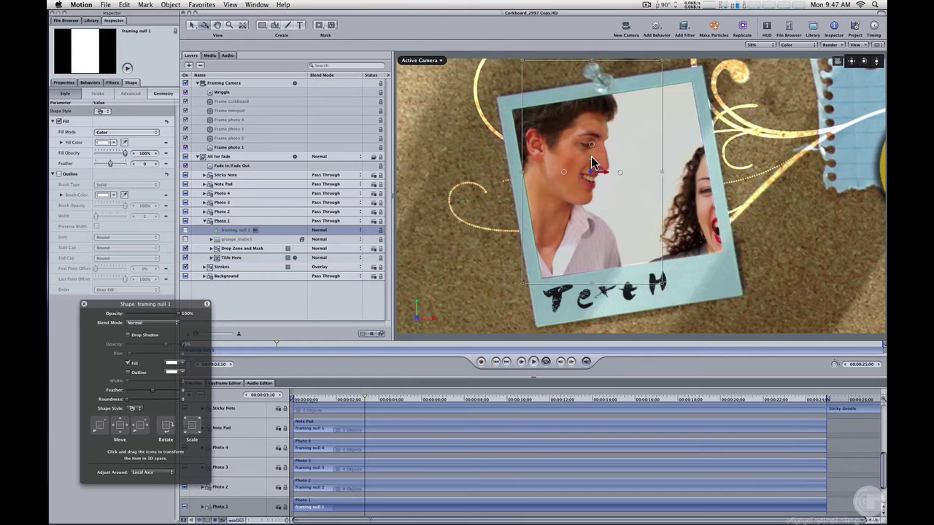
{"action": "left_click_drag", "start_coordinate": [592, 160], "coordinate": [607, 184]}
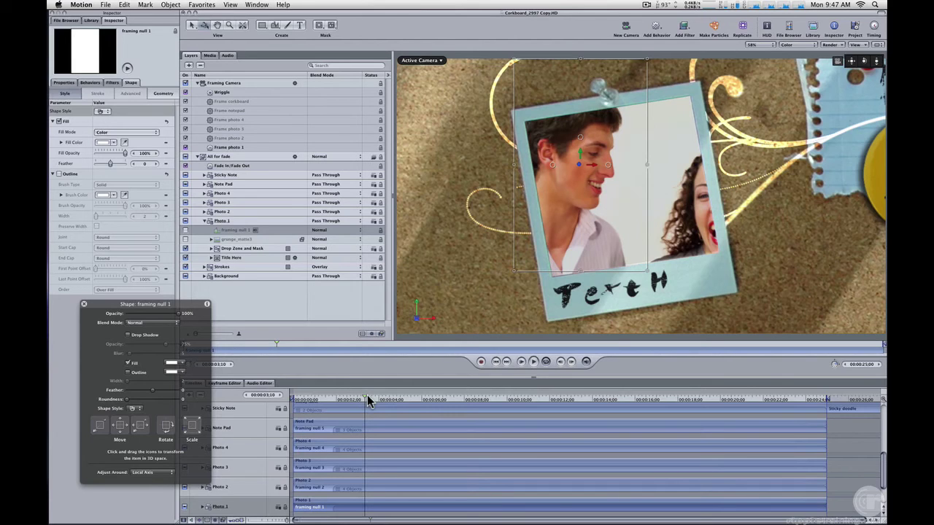
{"action": "scroll", "coordinate": [766, 442], "scroll_direction": "up", "scroll_amount": 5}
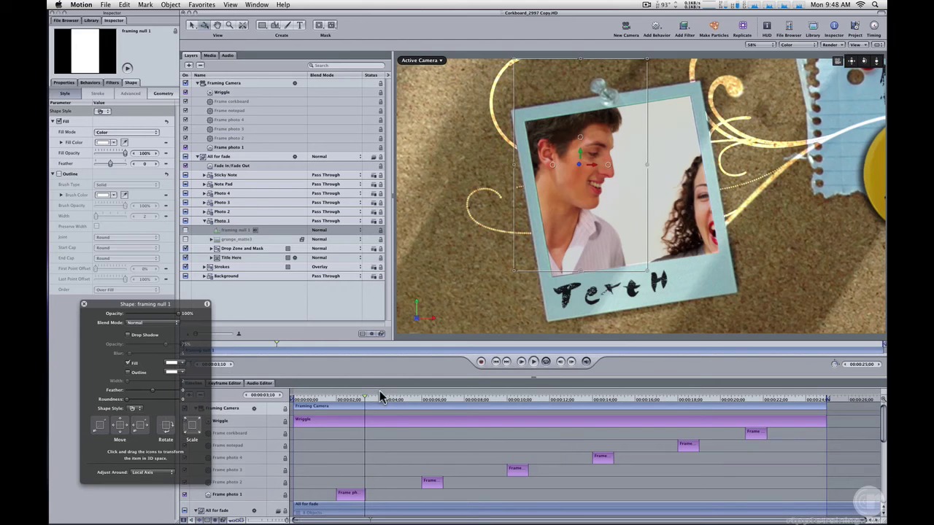
{"action": "left_click_drag", "start_coordinate": [362, 401], "coordinate": [427, 408]}
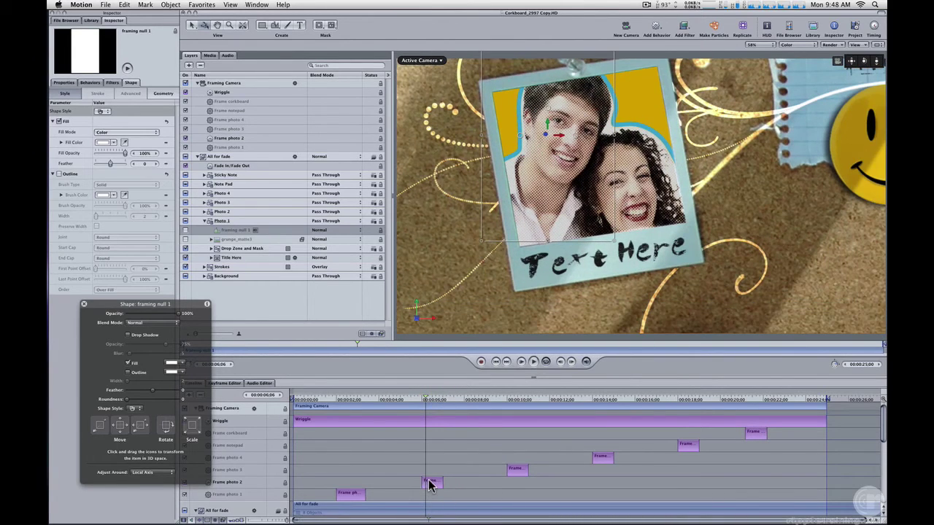
{"action": "left_click_drag", "start_coordinate": [429, 482], "coordinate": [431, 485]}
{"action": "left_click_drag", "start_coordinate": [424, 400], "coordinate": [462, 402]}
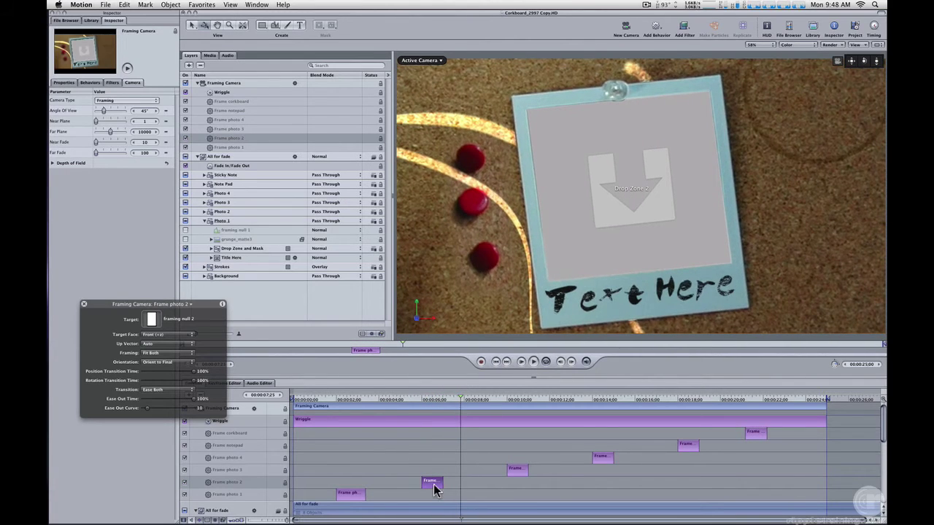
Step: Collapse Photo 1, expand the Photo 2 group and select framing null 2
{"action": "left_click", "coordinate": [205, 220]}
{"action": "left_click", "coordinate": [205, 211]}
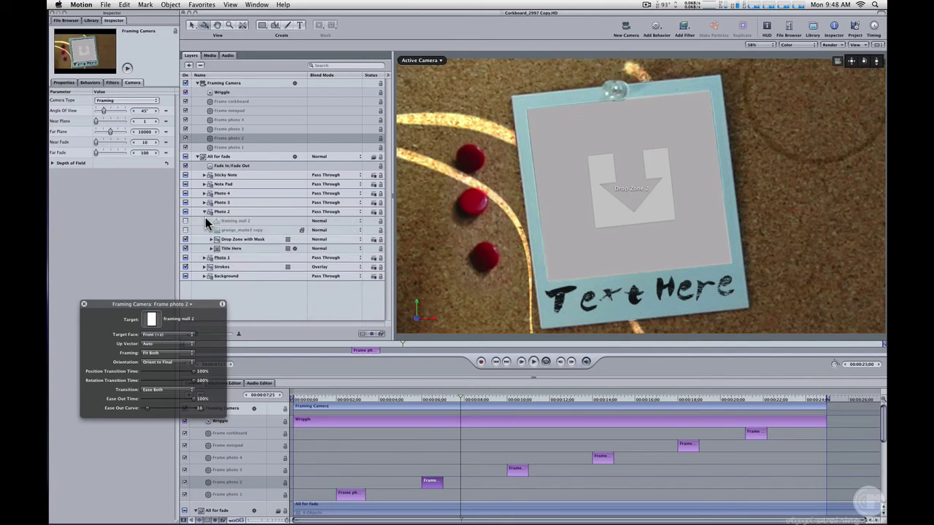
{"action": "left_click", "coordinate": [245, 220]}
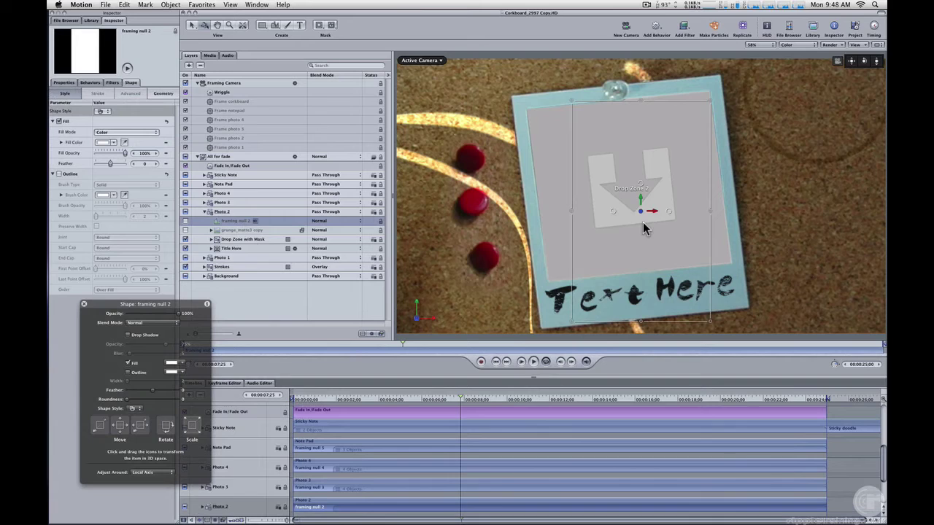
{"action": "left_click_drag", "start_coordinate": [656, 213], "coordinate": [657, 213]}
{"action": "scroll", "coordinate": [532, 429], "scroll_direction": "up", "scroll_amount": 5}
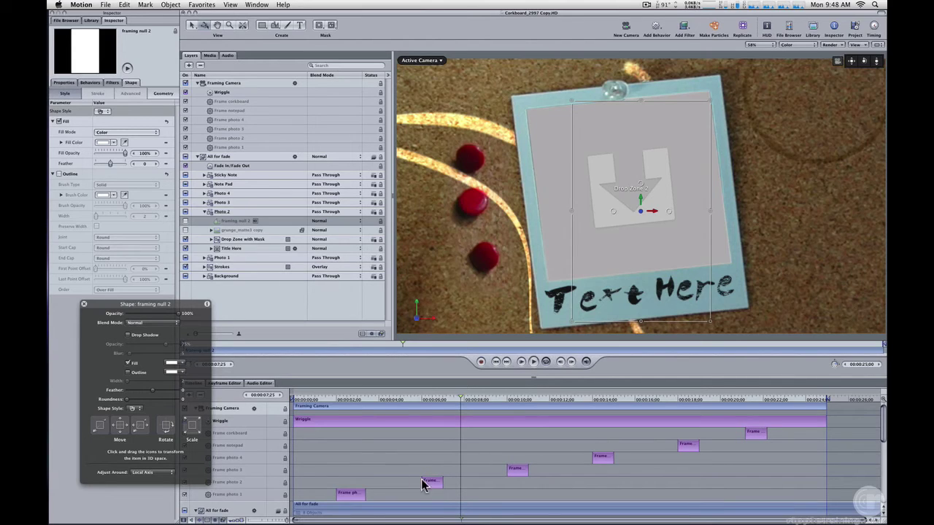
Step: Shift the Frame photo 2 camera move earlier, then back later, previewing the arrival at photo 2 each time
{"action": "left_click", "coordinate": [330, 400]}
{"action": "left_click_drag", "start_coordinate": [330, 399], "coordinate": [404, 401]}
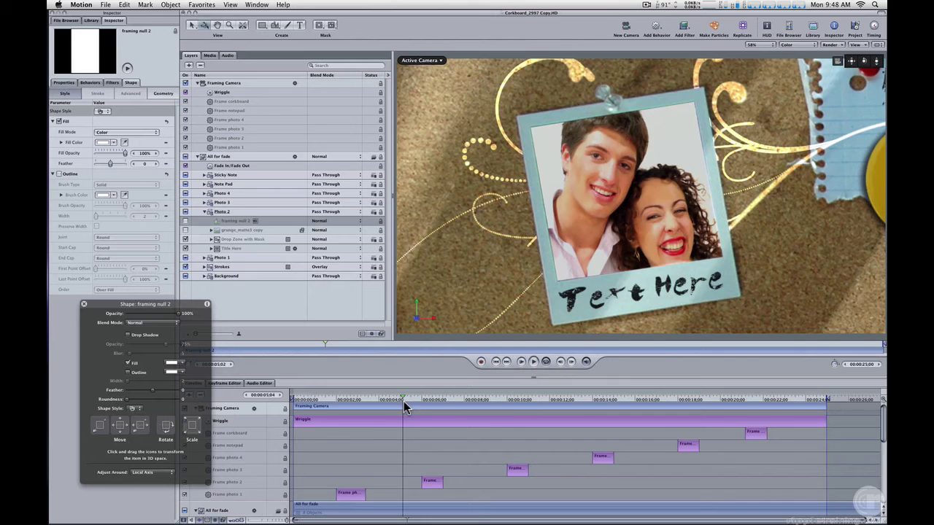
{"action": "left_click_drag", "start_coordinate": [434, 482], "coordinate": [414, 484]}
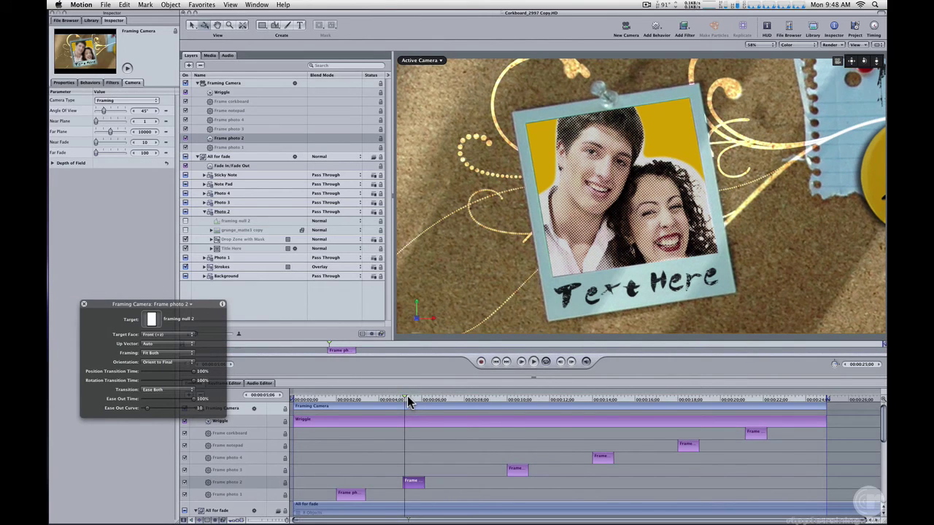
{"action": "left_click_drag", "start_coordinate": [409, 400], "coordinate": [429, 404]}
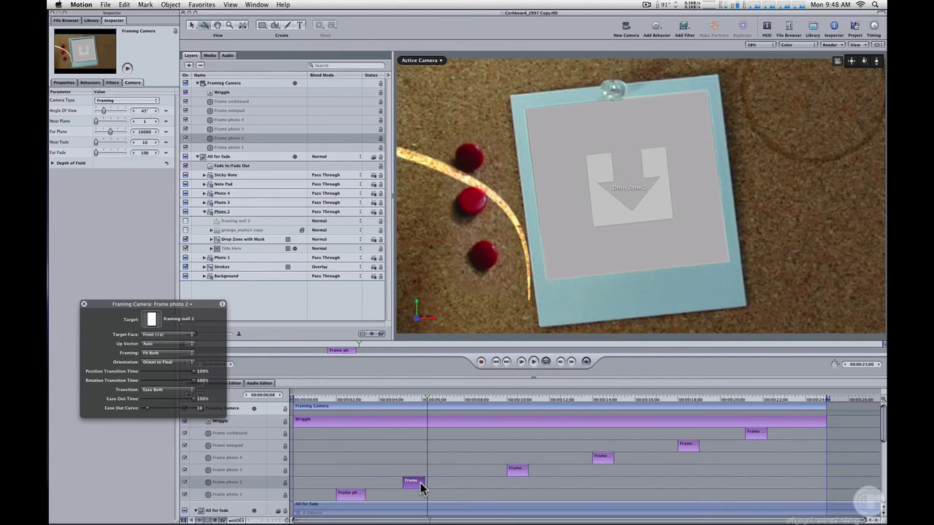
{"action": "left_click_drag", "start_coordinate": [422, 488], "coordinate": [440, 487]}
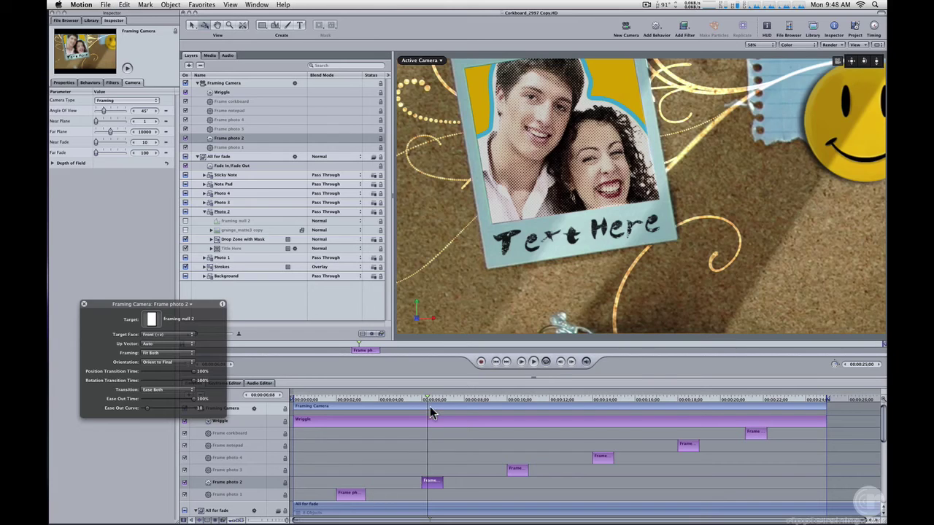
{"action": "left_click_drag", "start_coordinate": [429, 407], "coordinate": [436, 403]}
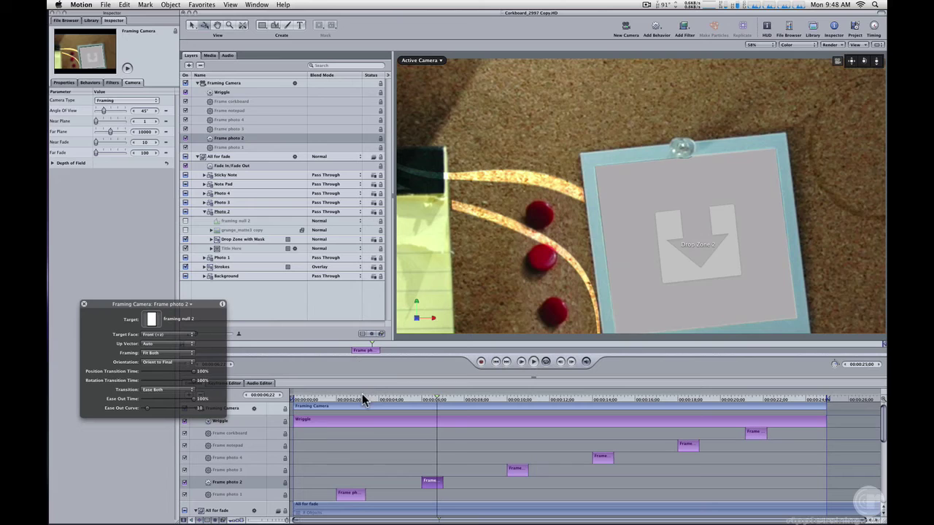
{"action": "mouse_move", "coordinate": [349, 406]}
{"action": "left_mouse_down"}
{"action": "mouse_move", "coordinate": [318, 401]}
{"action": "mouse_move", "coordinate": [357, 405]}
{"action": "left_mouse_up"}
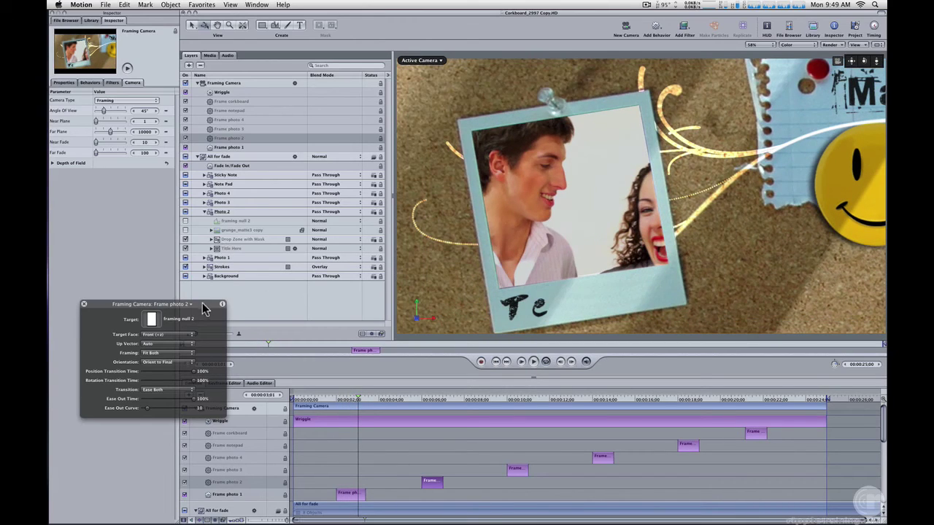
{"action": "left_click_drag", "start_coordinate": [202, 303], "coordinate": [199, 350]}
Step: Expand Strokes, select the 'paint from title to 1st photo' layer, and move the playhead to 00:00:20:23
{"action": "left_click", "coordinate": [205, 267]}
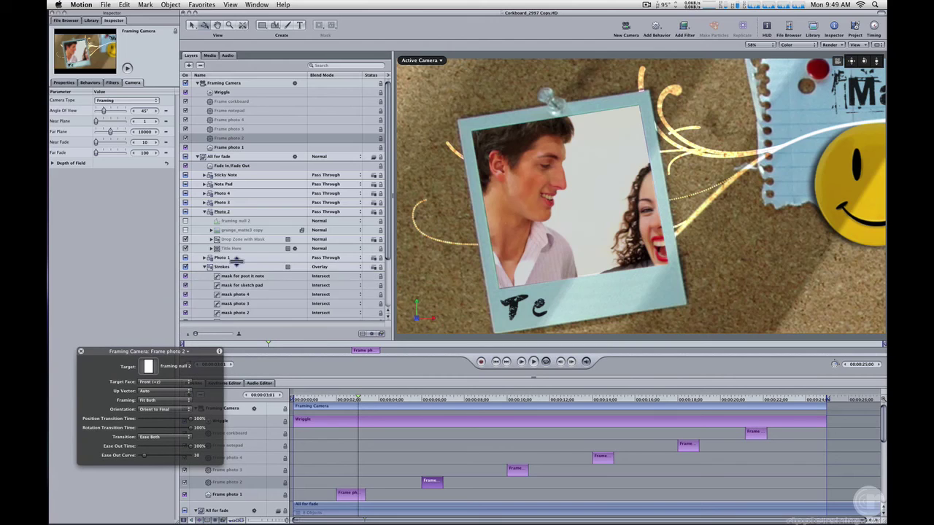
{"action": "scroll", "coordinate": [237, 257], "scroll_direction": "down", "scroll_amount": 3}
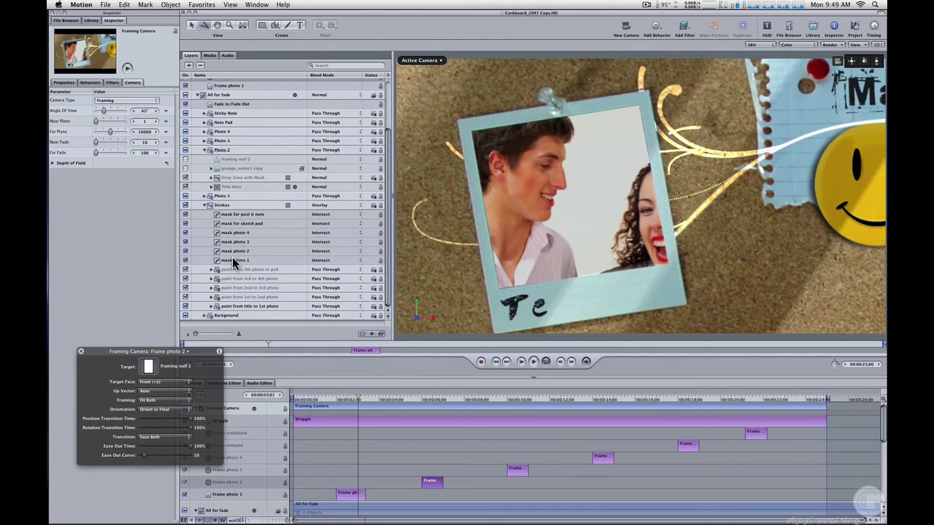
{"action": "left_click", "coordinate": [247, 305]}
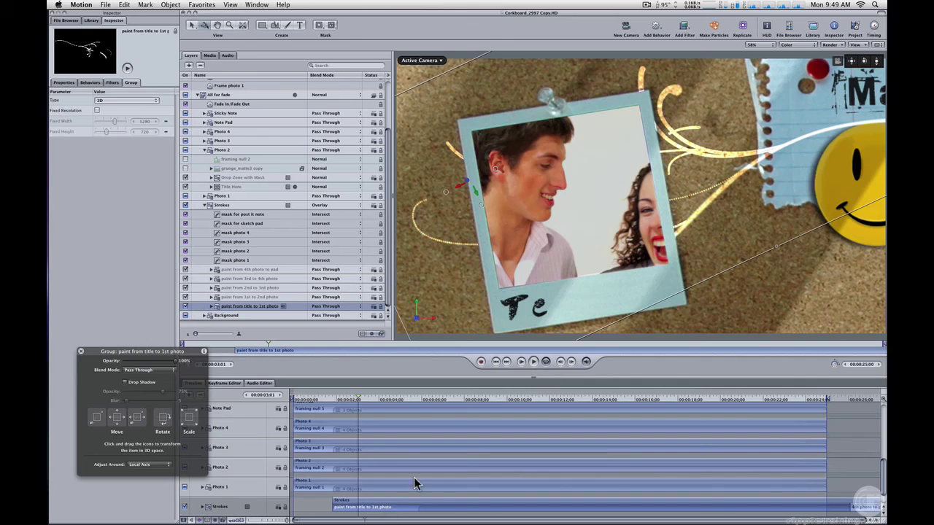
{"action": "left_click_drag", "start_coordinate": [775, 343], "coordinate": [827, 345]}
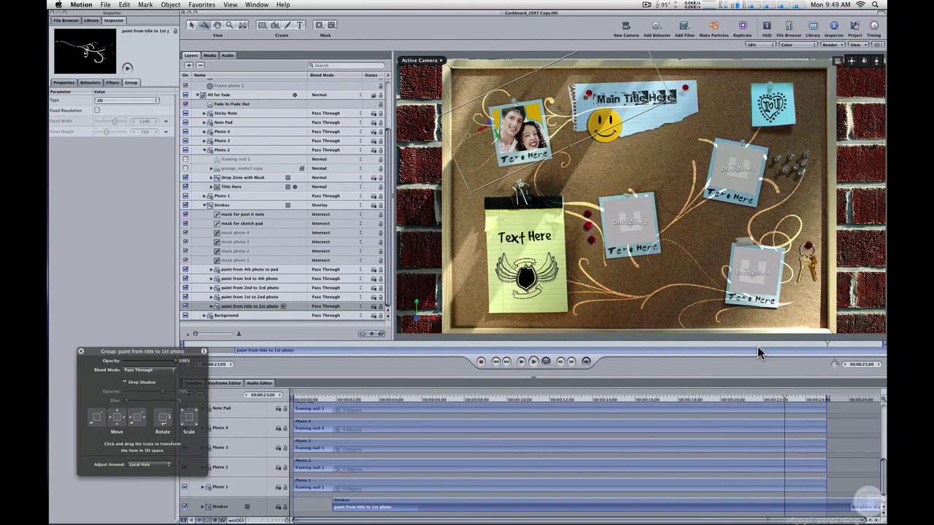